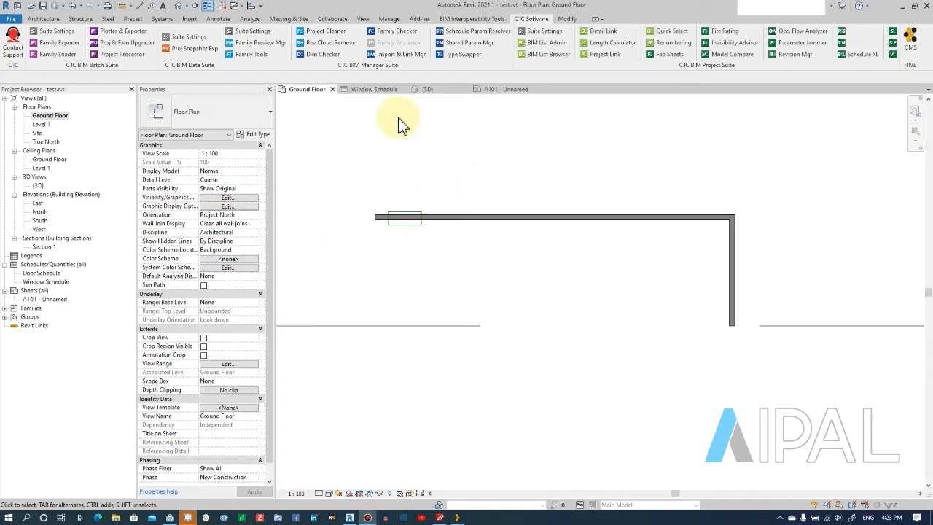
# Place two Sliding - 2L (AUS) 1218 windows near the west end of the long horizontal wall
pyautogui.click(44, 19)
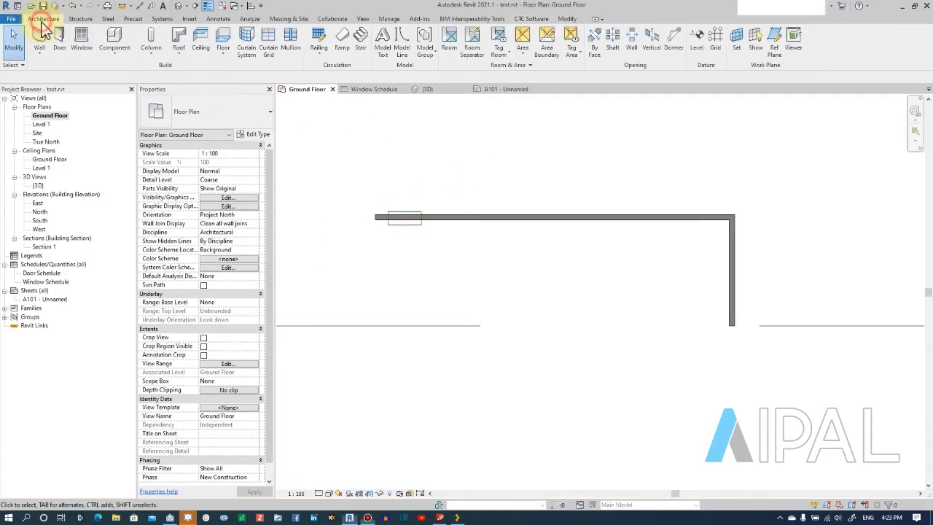
pyautogui.click(81, 41)
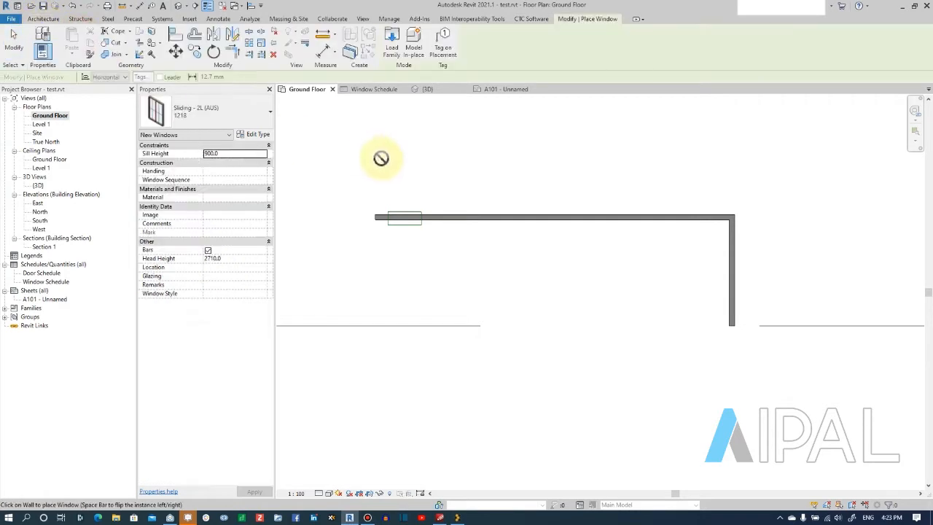
pyautogui.click(403, 216)
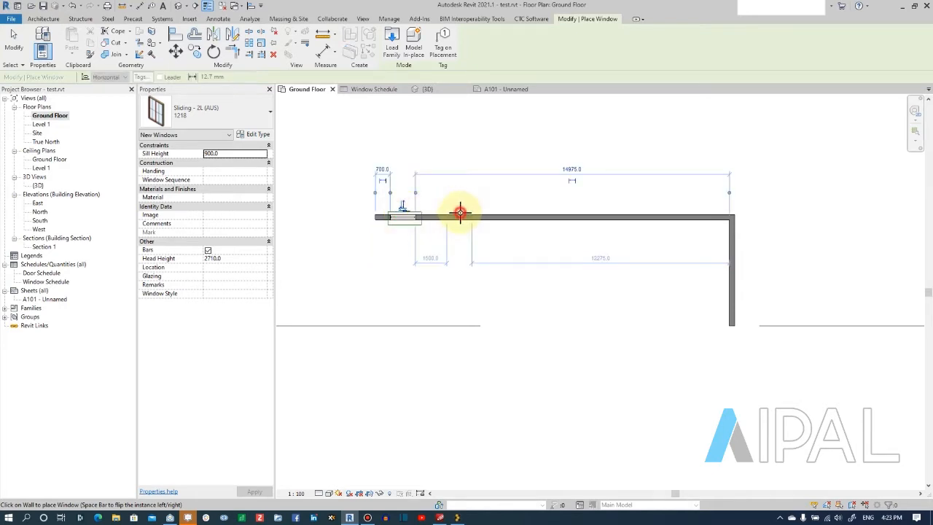
pyautogui.click(460, 216)
# Place a Sliding - 2L (AUS) 1518 window near the middle of the long horizontal wall
pyautogui.click(235, 122)
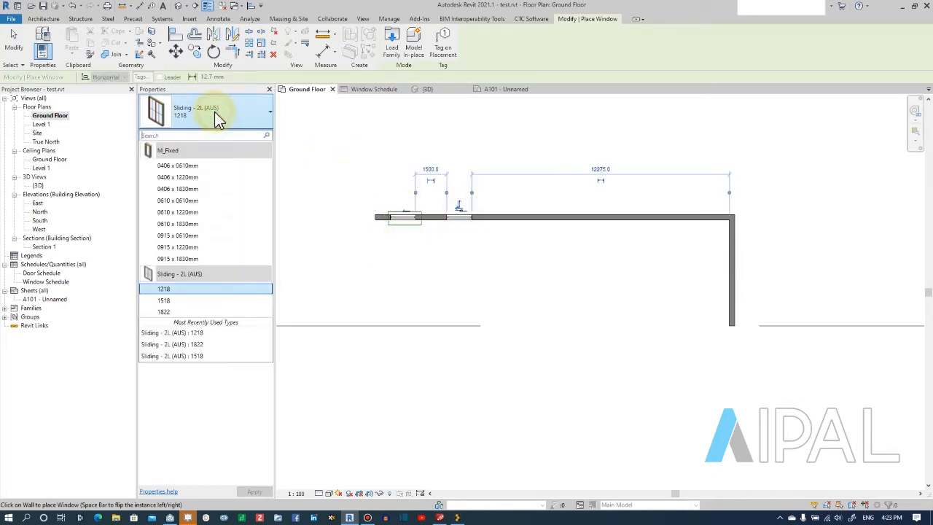
pyautogui.click(203, 300)
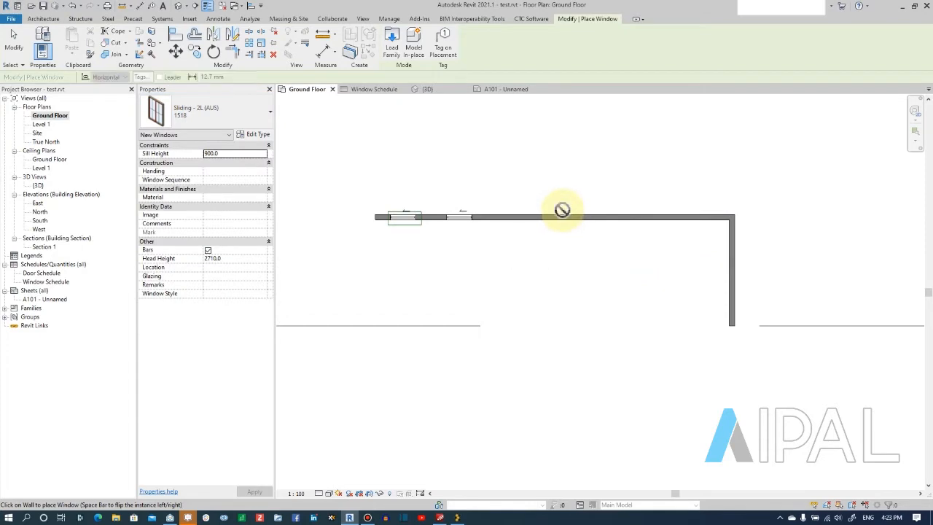
pyautogui.click(562, 215)
# Place a Sliding - 2L (AUS) 1822 window in the vertical wall just below the corner and finish placing windows
pyautogui.click(244, 100)
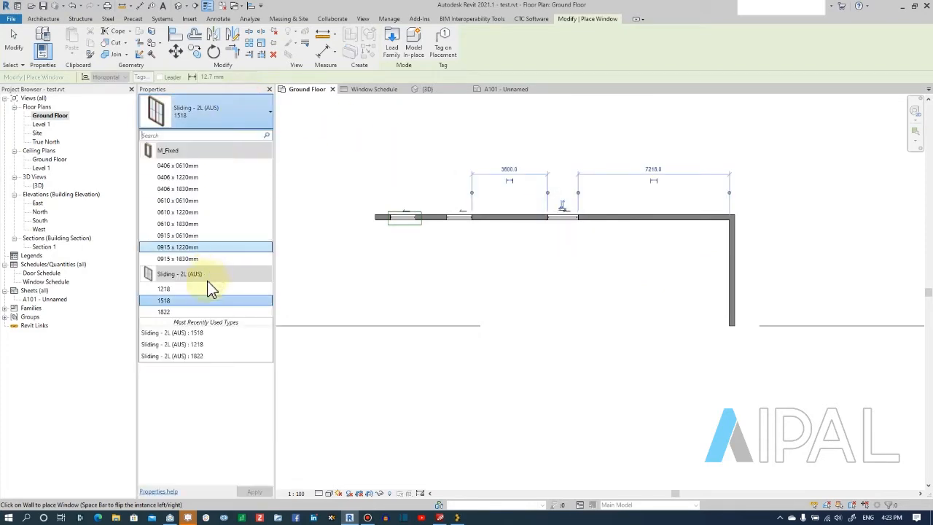
pyautogui.click(207, 312)
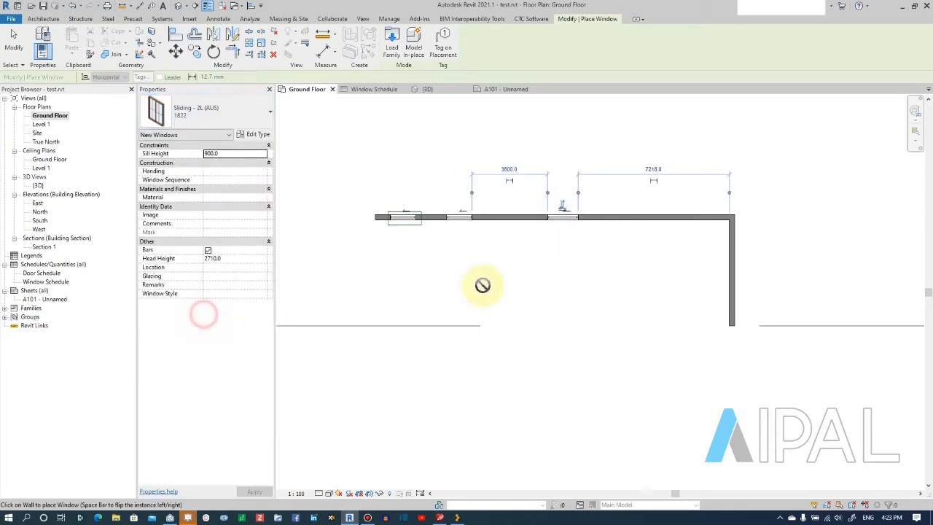
pyautogui.click(735, 243)
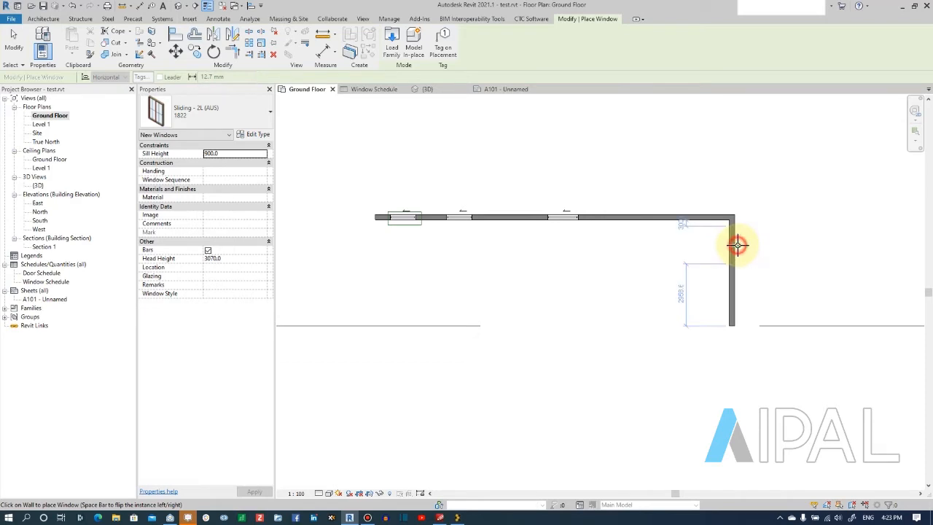
pyautogui.click(16, 42)
pyautogui.scroll(3, 403, 229)
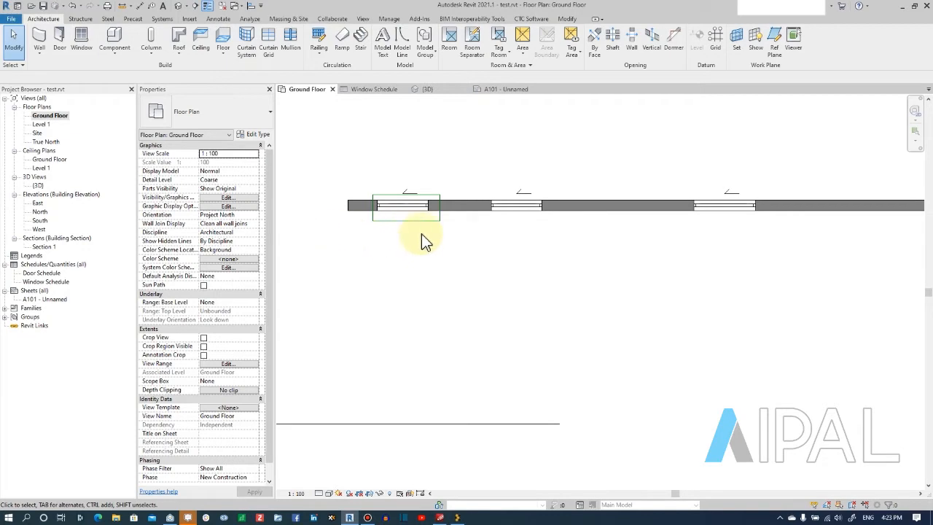
pyautogui.scroll(-2, 289, 177)
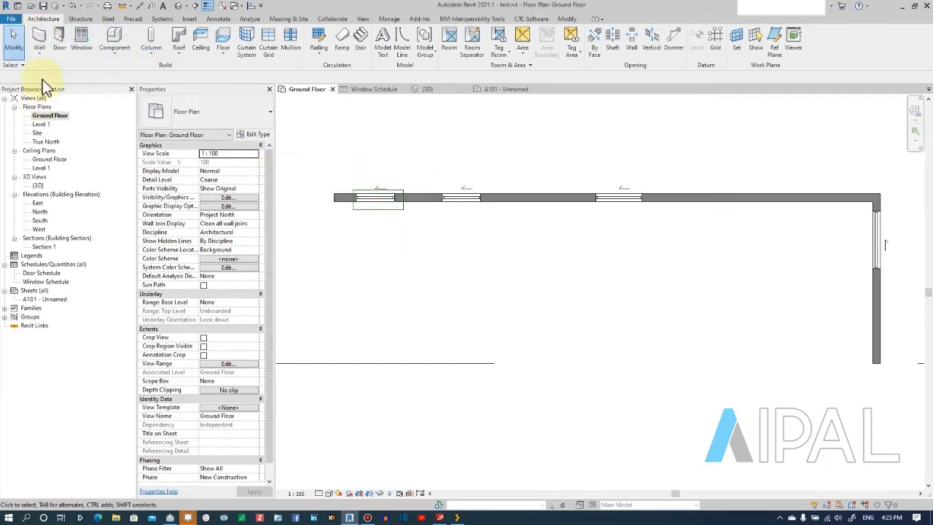
# Add an 1822 sliding window to the horizontal wall between the 1518 window and the corner, facing the inside
pyautogui.click(81, 36)
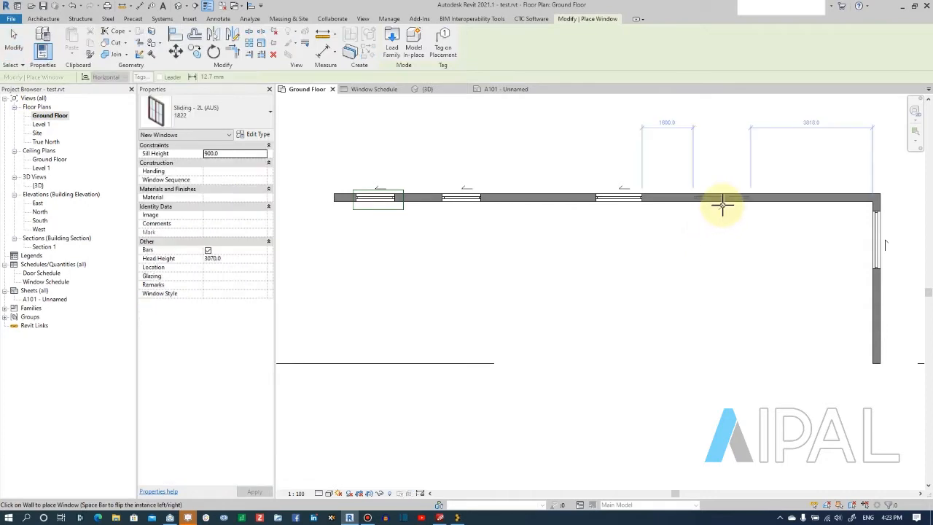
pyautogui.click(723, 203)
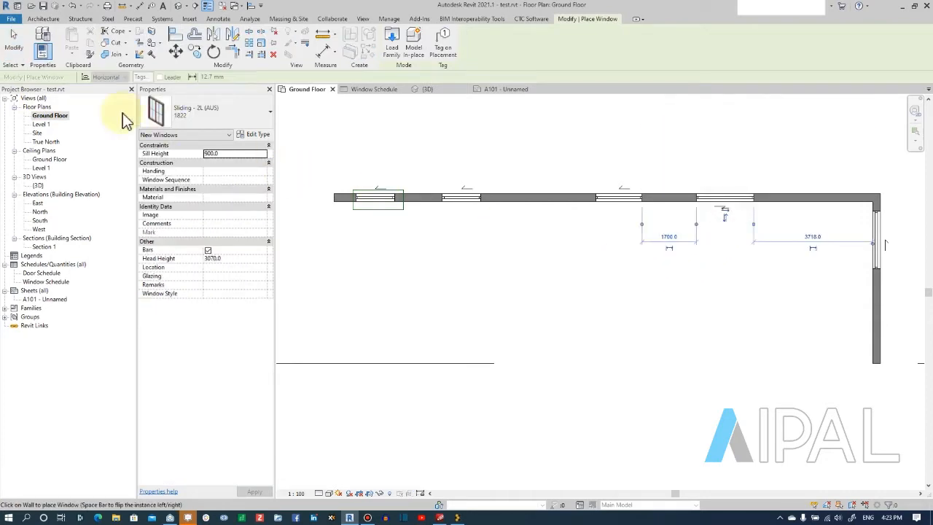
pyautogui.click(14, 40)
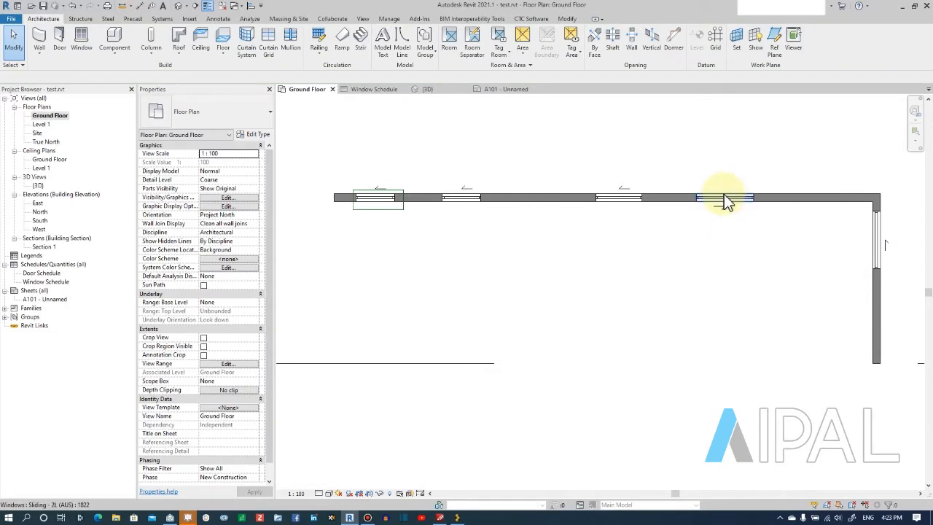
# Flip the new 1822 window in the horizontal wall to face outside and reverse its hand
pyautogui.click(724, 203)
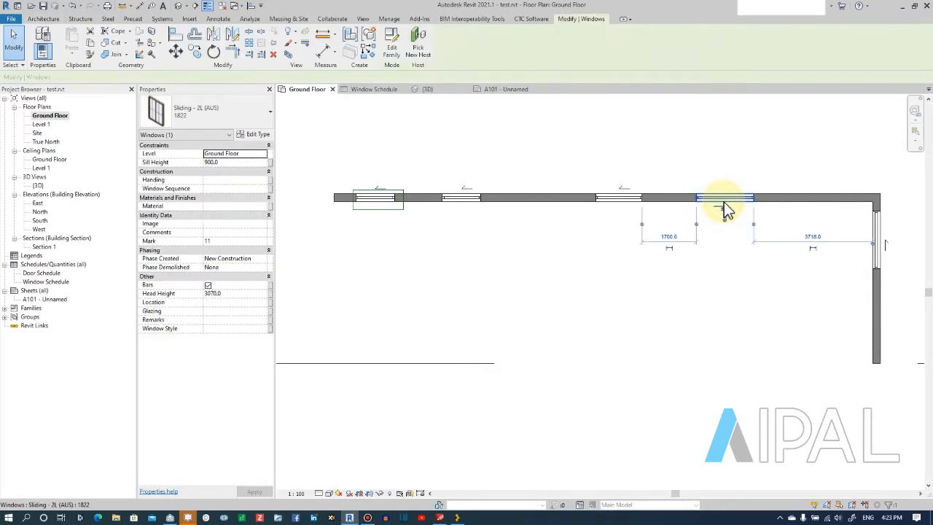
pyautogui.click(726, 218)
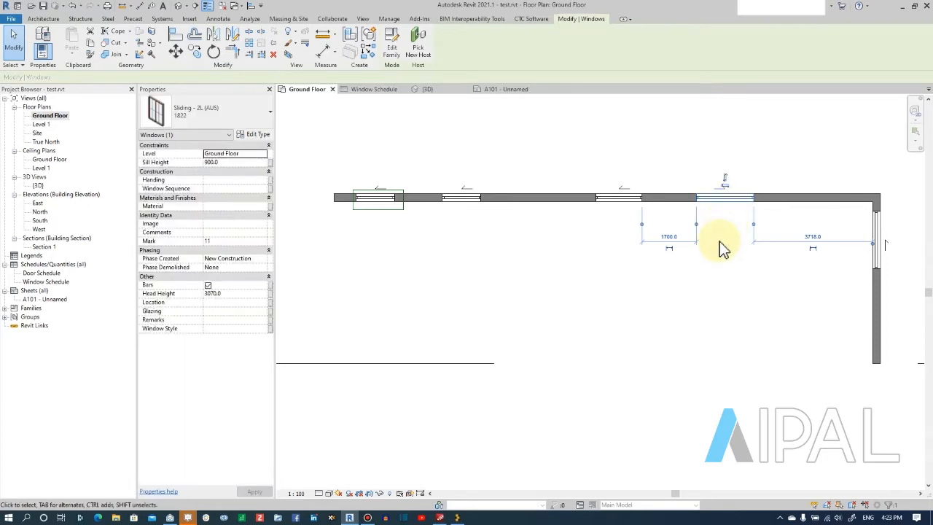
pyautogui.click(725, 185)
pyautogui.click(712, 255)
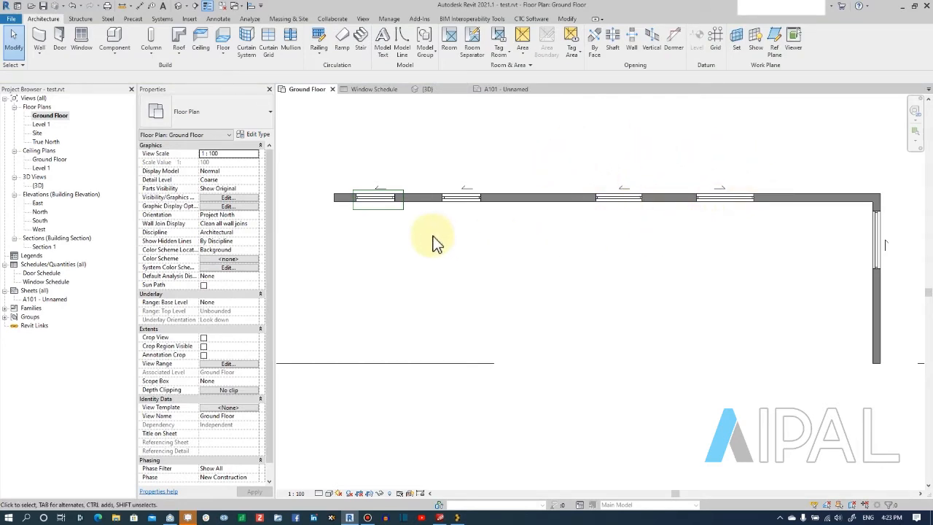
# Flip the hand of the second 1218 window from the west end of the horizontal wall
pyautogui.click(465, 197)
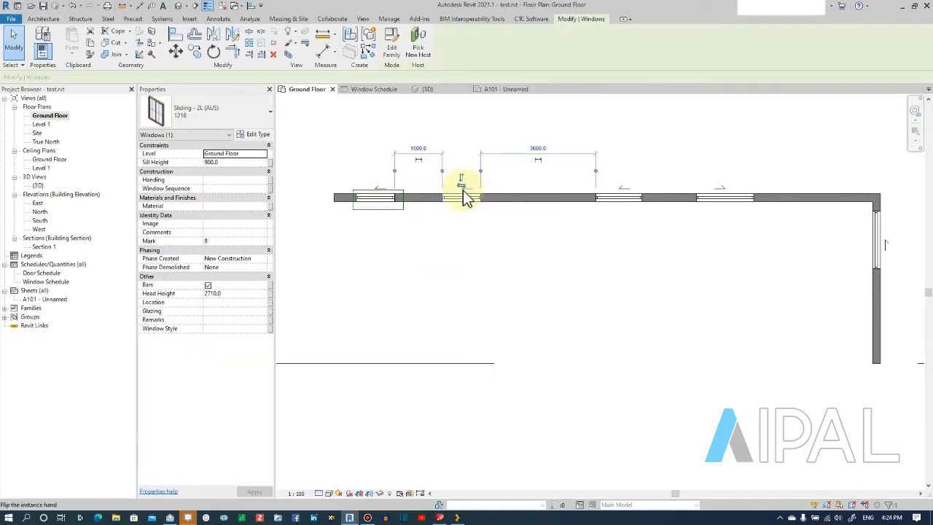
pyautogui.click(462, 183)
pyautogui.click(470, 257)
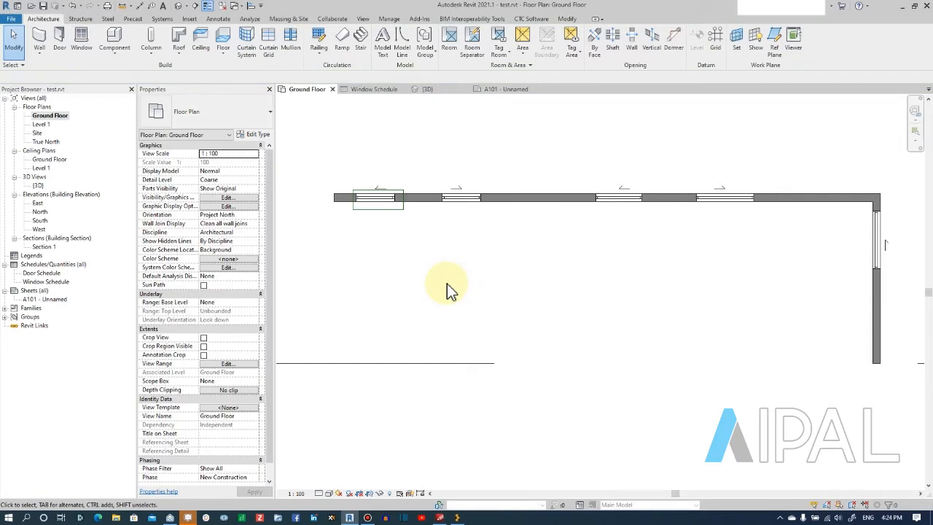
# Mirror a copy of the vertical wall's 1822 window about a drawn horizontal axis just below it
pyautogui.click(876, 246)
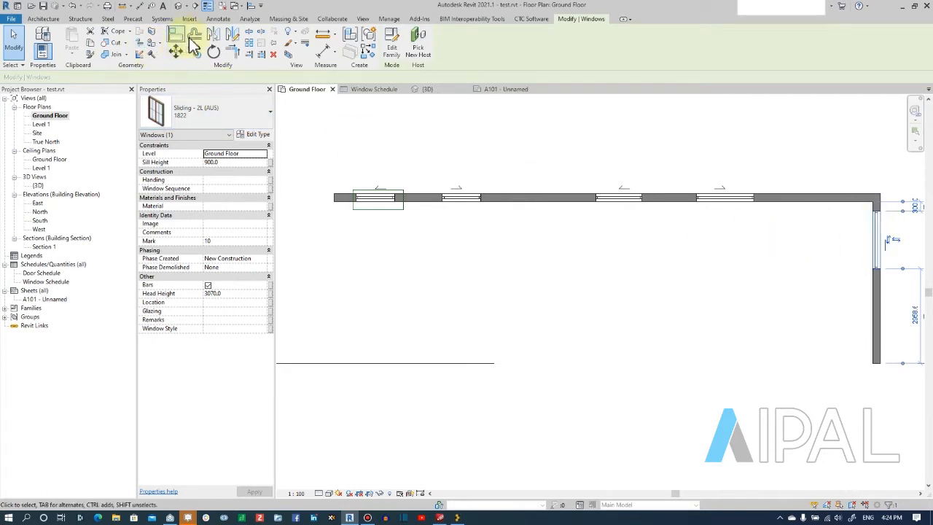
pyautogui.click(210, 37)
pyautogui.press('Escape')
pyautogui.press('Escape')
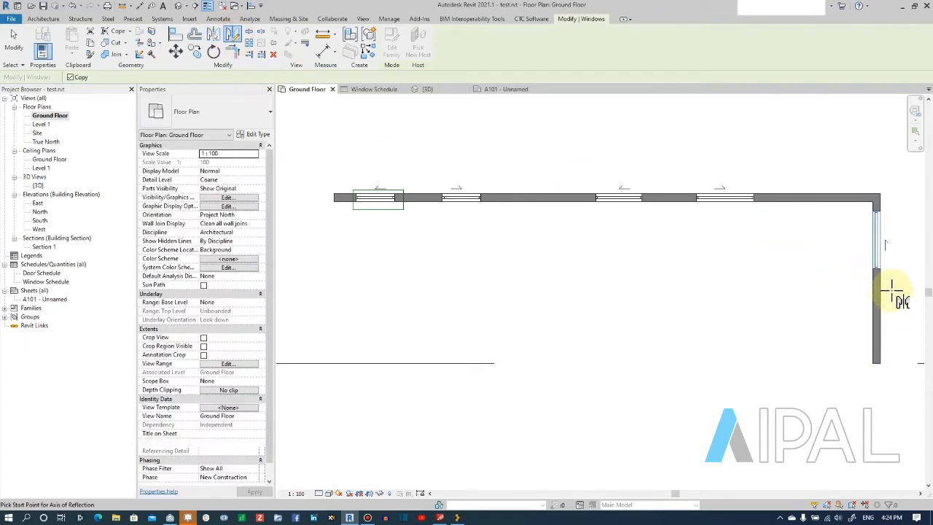
pyautogui.click(877, 279)
pyautogui.click(909, 279)
pyautogui.click(752, 323)
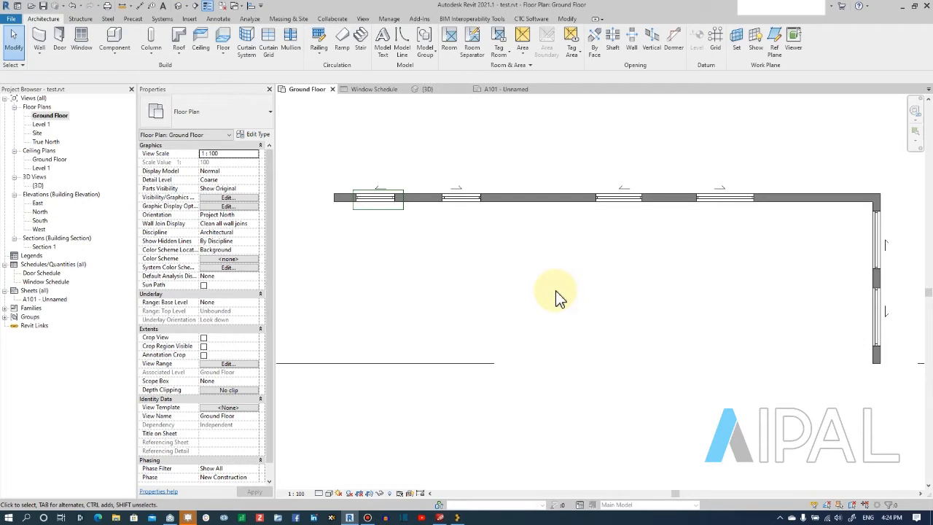
# Review the Window Schedule and sheet A101, and return to the schedule
pyautogui.click(49, 282)
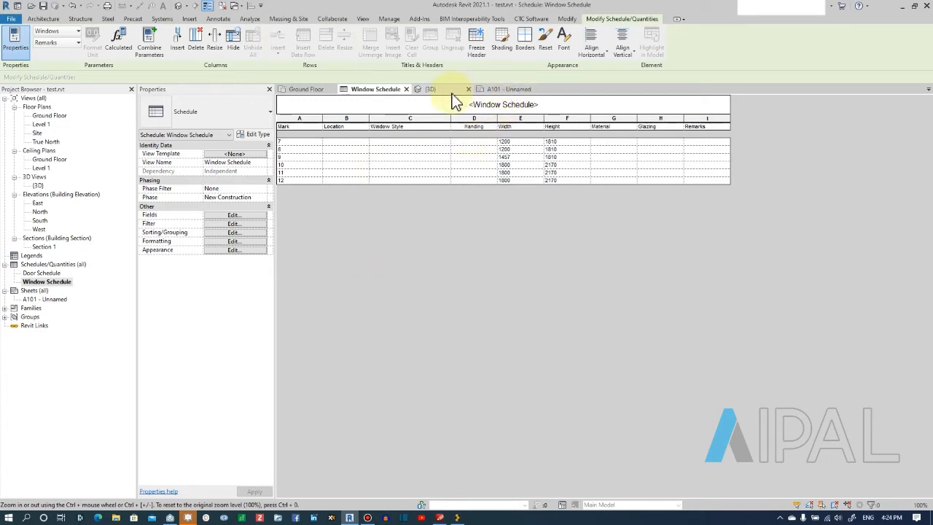
pyautogui.click(492, 91)
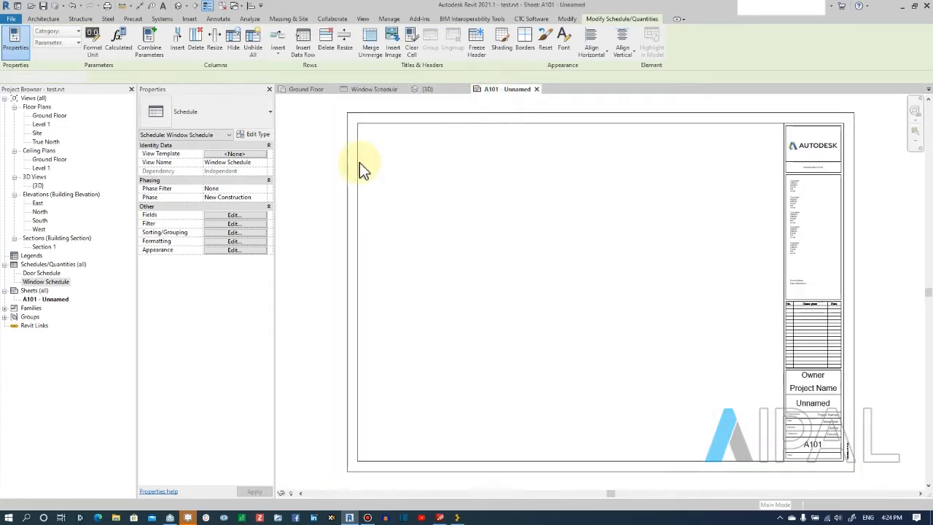
pyautogui.click(361, 165)
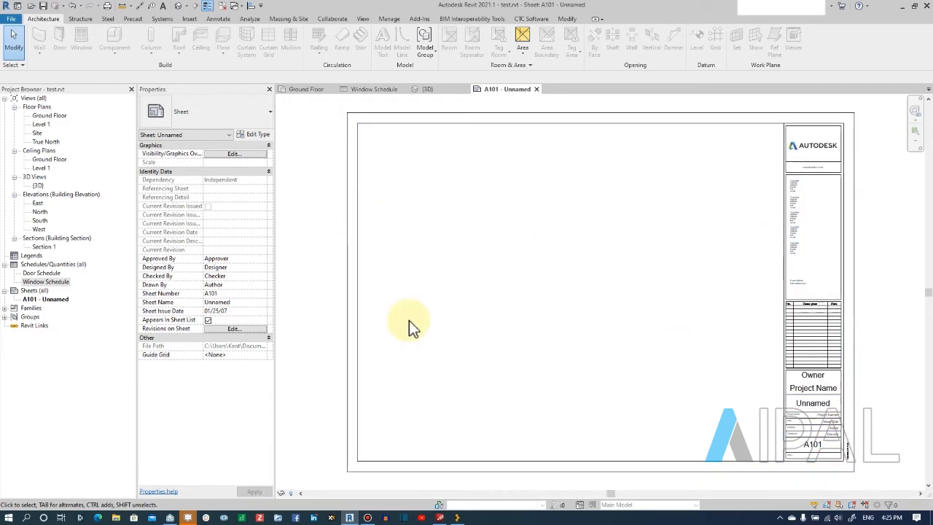
pyautogui.click(358, 90)
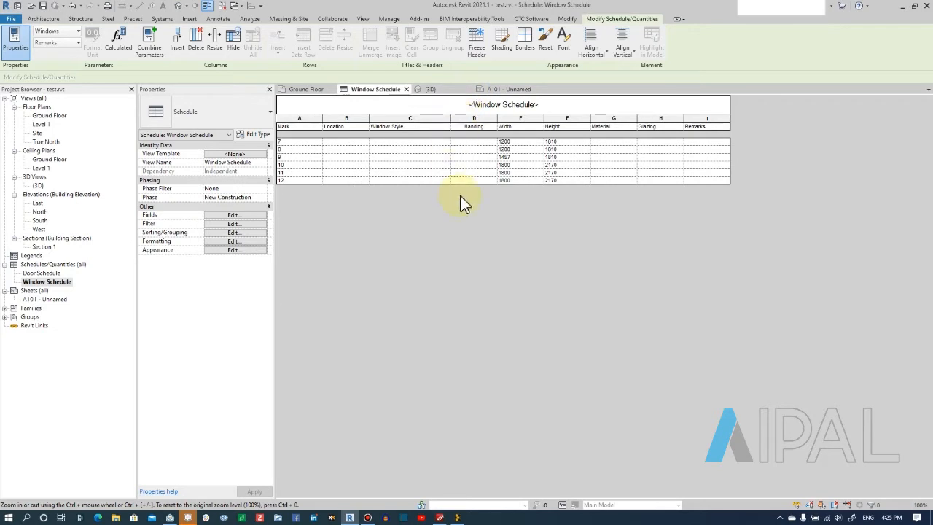
# Start the CTC Spreadsheet Link tool and bring up its settings window
pyautogui.click(531, 19)
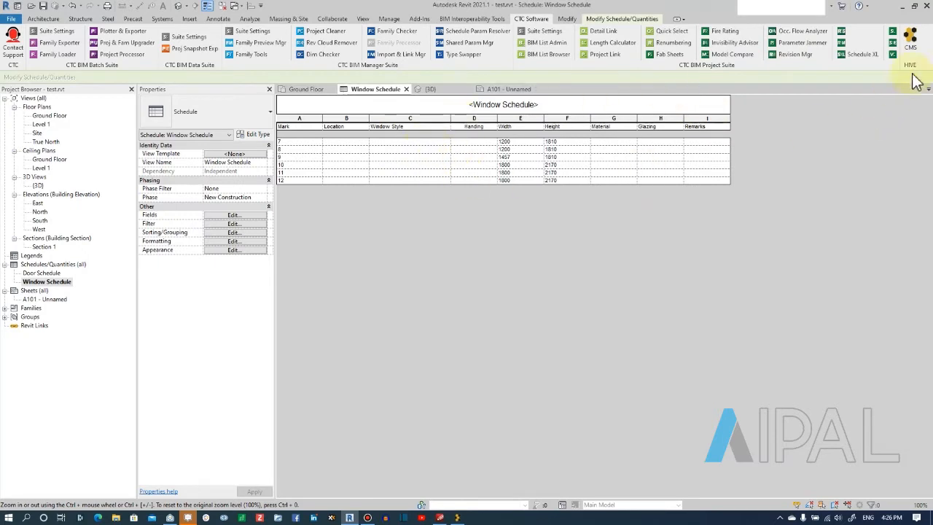
pyautogui.click(894, 33)
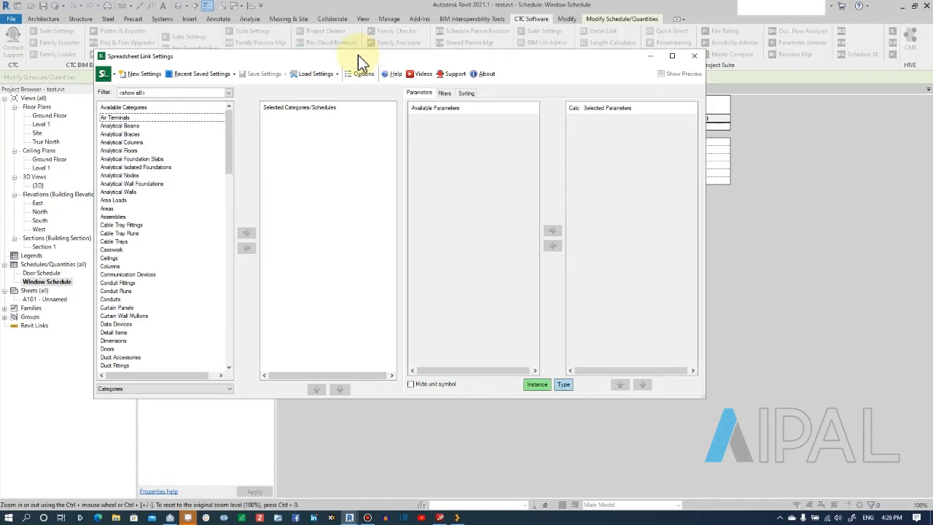
pyautogui.moveTo(355, 56); pyautogui.dragTo(368, 87)
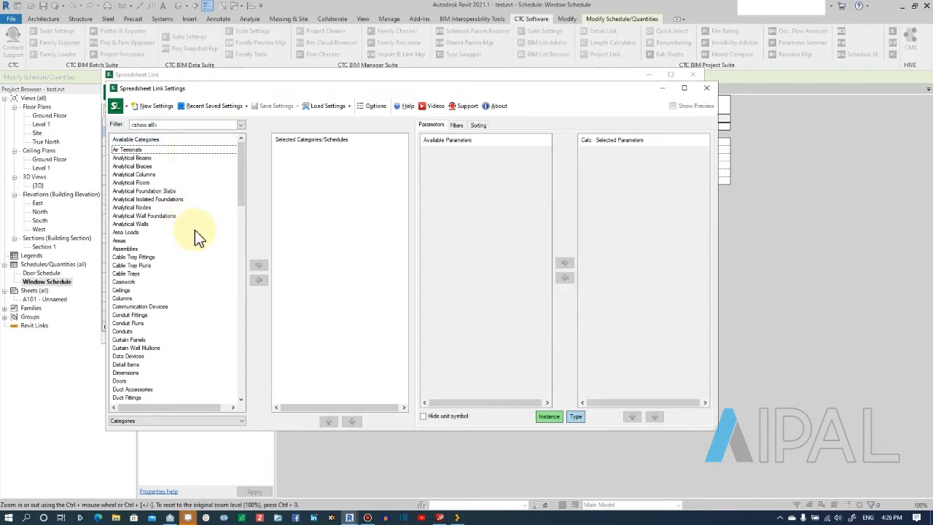
# List the available schedules instead of categories and add Window Schedule to the selection
pyautogui.scroll(-8, 195, 237)
pyautogui.scroll(-4, 193, 235)
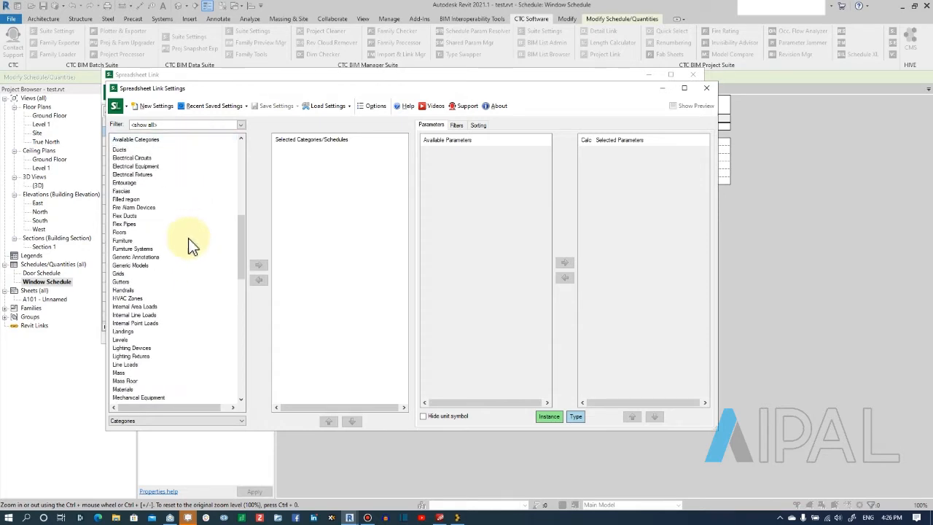
pyautogui.click(129, 421)
pyautogui.click(130, 441)
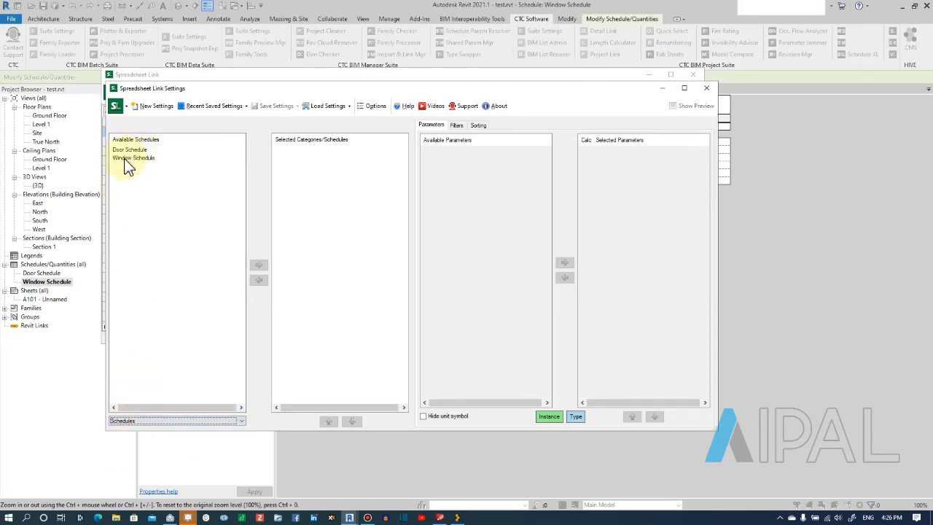
pyautogui.click(134, 158)
pyautogui.click(259, 264)
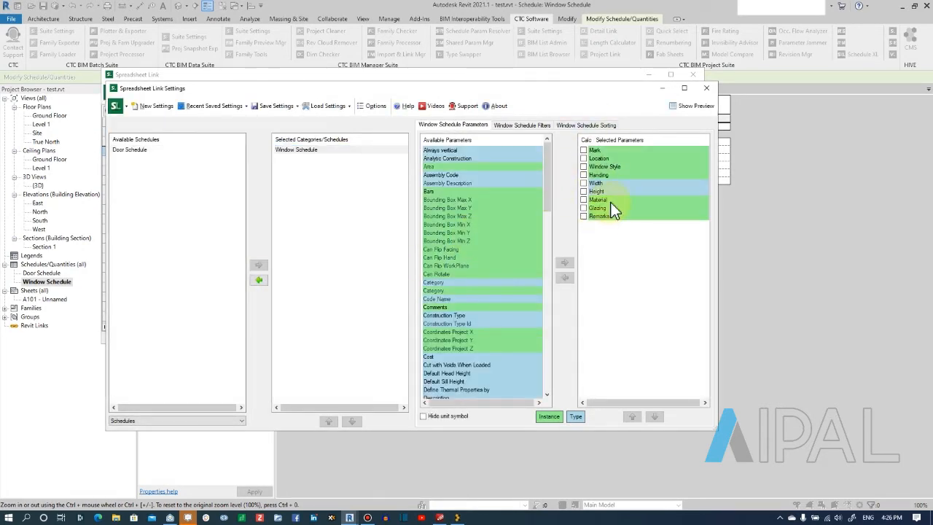
# Load the Spreadsheet Link settings from the file Window Schedule.slsettings, replacing the existing settings
pyautogui.click(326, 107)
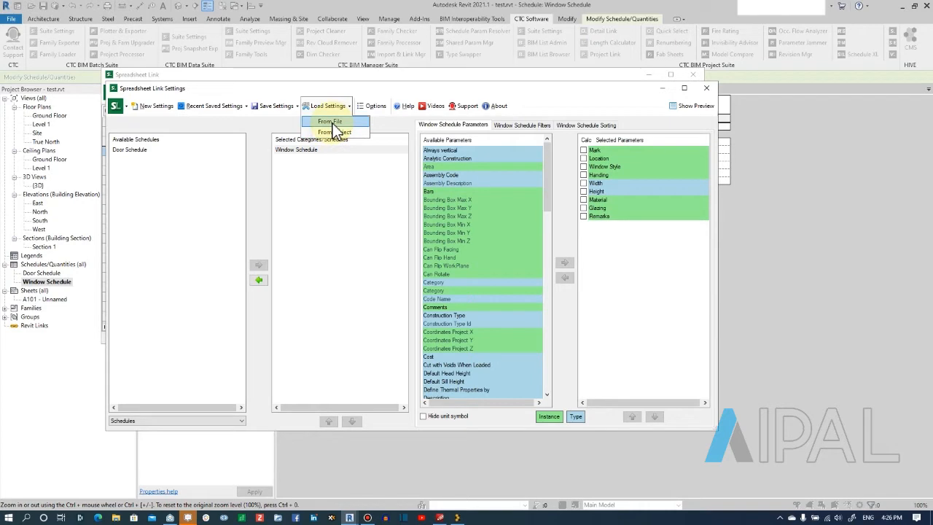
pyautogui.click(332, 122)
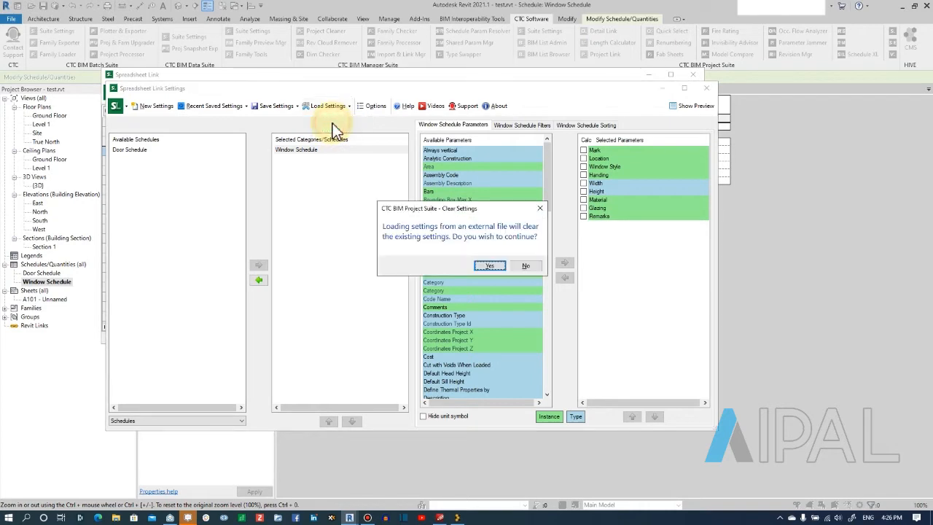
pyautogui.click(491, 266)
pyautogui.click(426, 206)
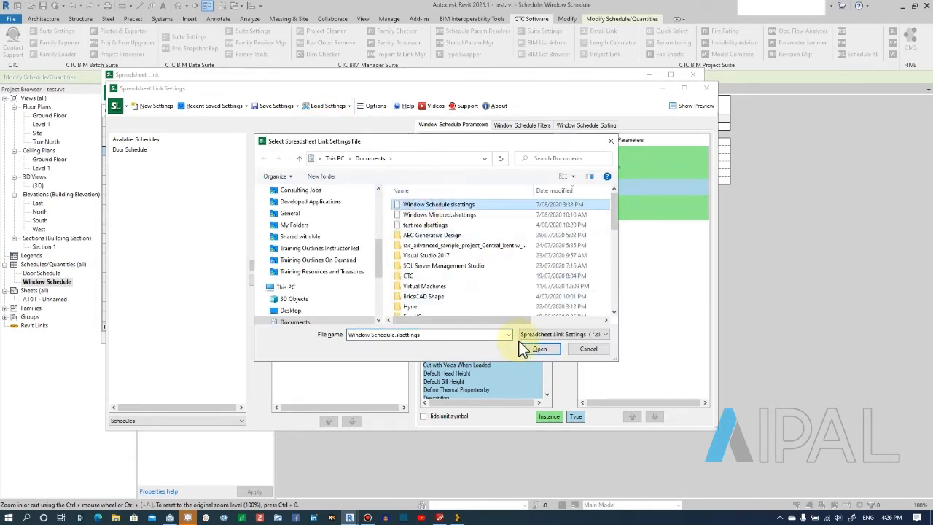
pyautogui.click(538, 348)
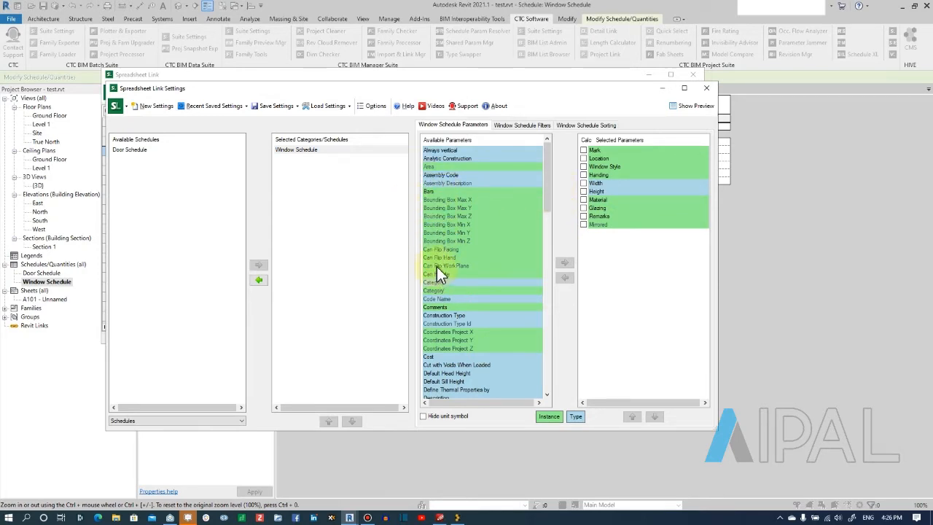
# Look over the available window parameters, preview the Window Schedule spreadsheet, and compare it with the Calc sheet
pyautogui.scroll(-8, 436, 266)
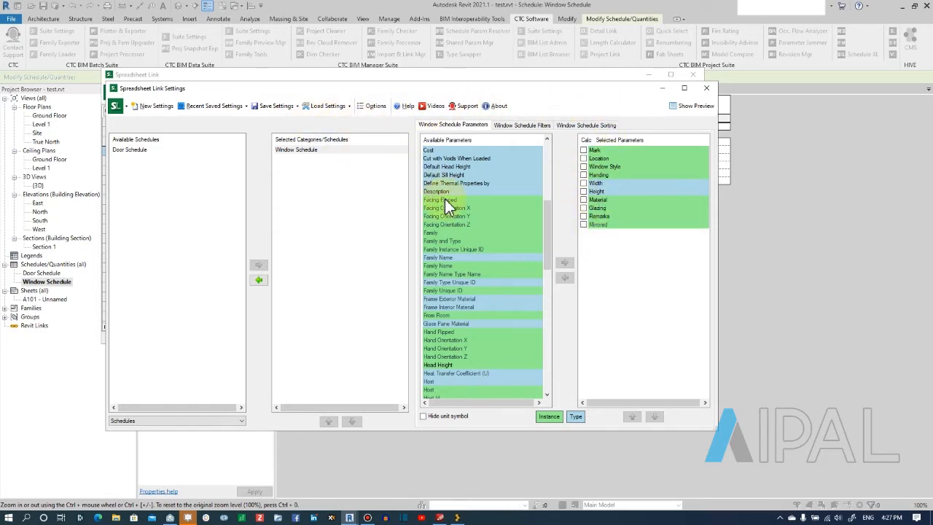
pyautogui.click(697, 110)
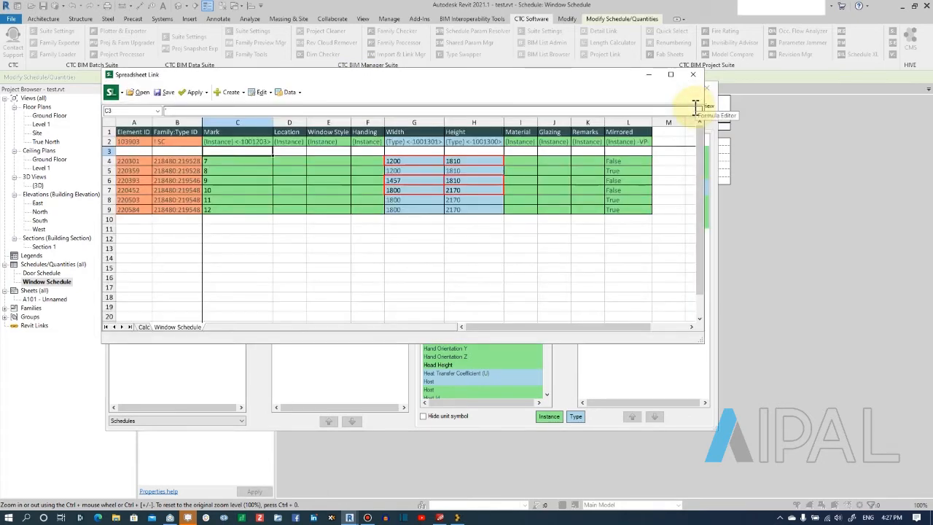
pyautogui.click(144, 327)
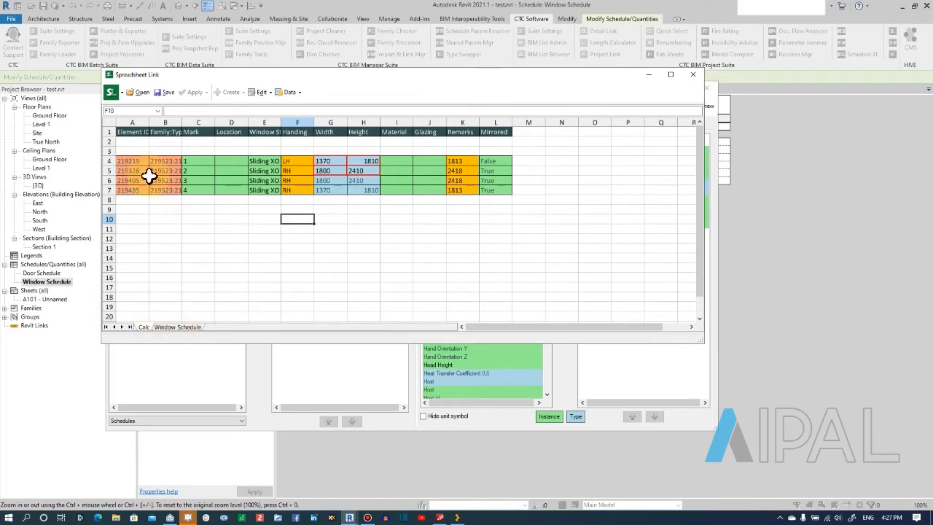
pyautogui.click(177, 326)
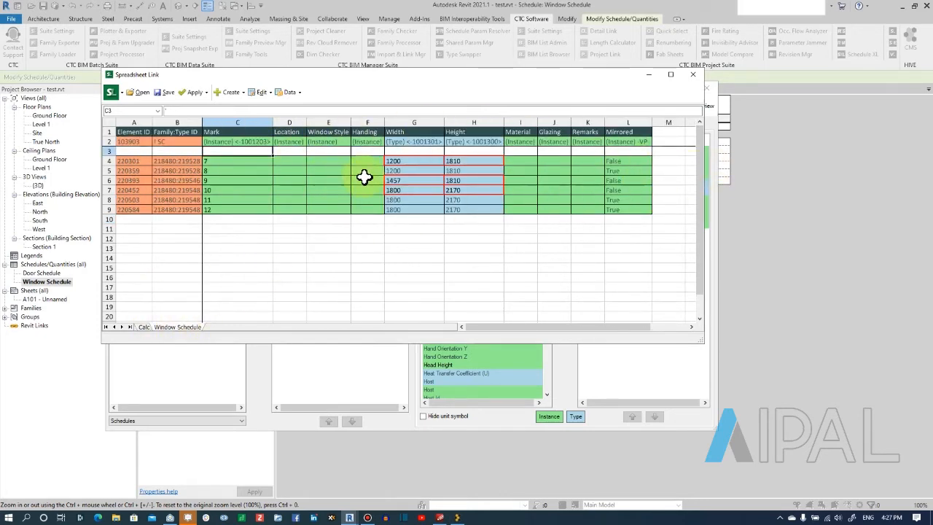
# Copy the Handing formula from cell F4 of the Calc sheet into F4 of the Window Schedule sheet and fill it down to row 9
pyautogui.click(144, 327)
pyautogui.click(297, 161)
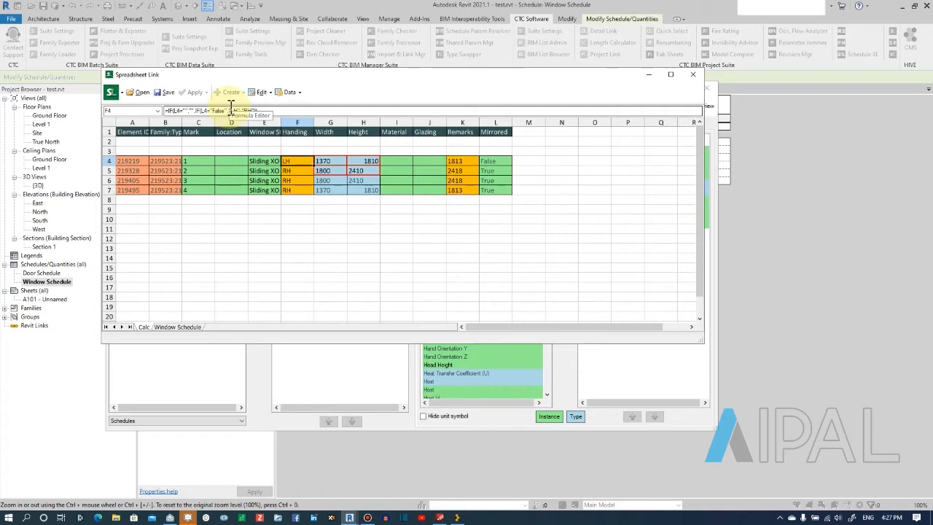
pyautogui.click(178, 326)
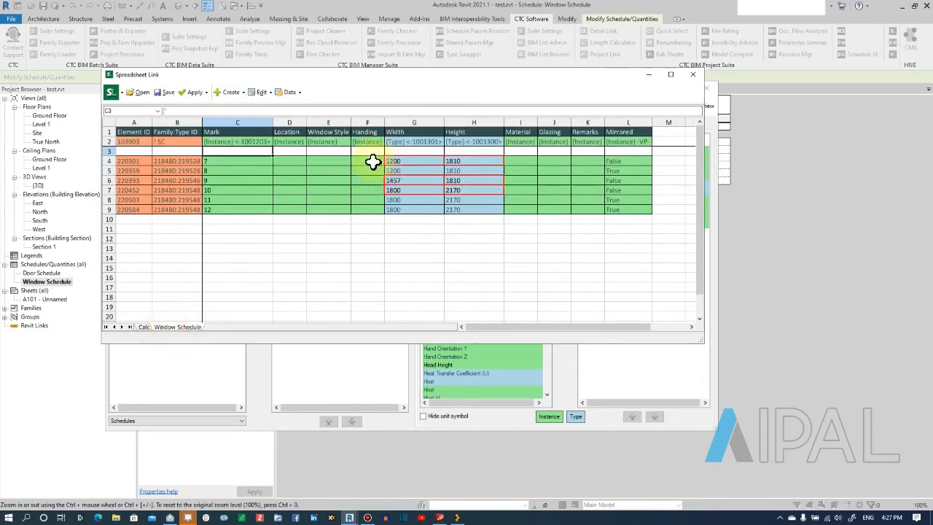
pyautogui.click(370, 162)
pyautogui.write('=IF(L4="","",IF(L4="False","LH","RH"))')
pyautogui.moveTo(384, 166); pyautogui.dragTo(386, 212)
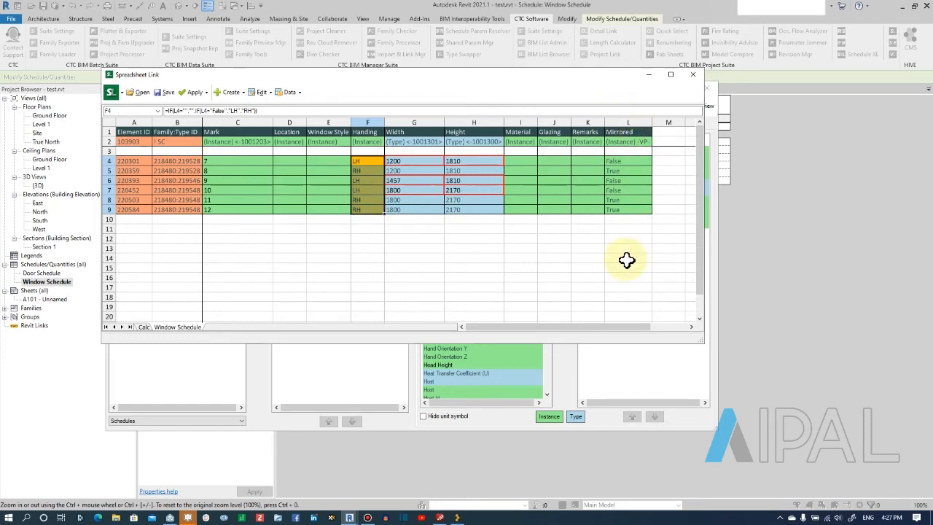
# Copy the Remarks CONCATENATE formula from cell K4 of the Calc sheet into K4 of the Window Schedule sheet and fill it down to row 9
pyautogui.click(143, 327)
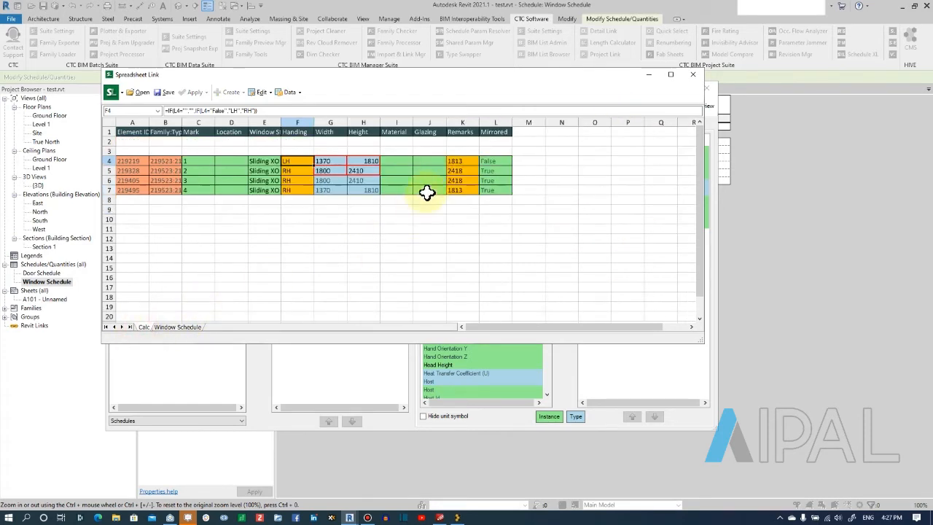
pyautogui.click(454, 161)
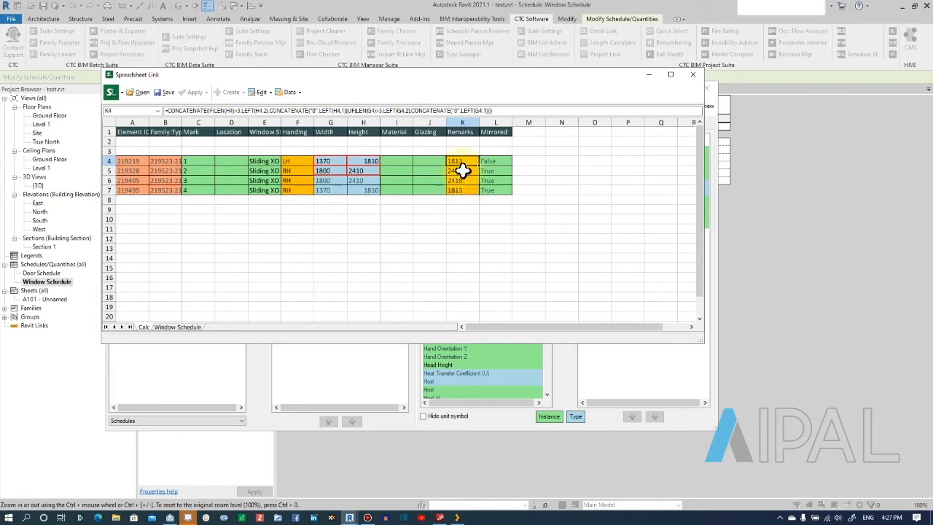
pyautogui.click(179, 328)
pyautogui.click(587, 161)
pyautogui.write('=CONCATENATE(IF(LEN(H4)>3,LEFT(H4,2),CONCATENATE("0",LEFT(H4,1))),IF(LEN(G4)>3,LEFT(G4,2),CONCATENATE("0",LEFT(G4,1))))')
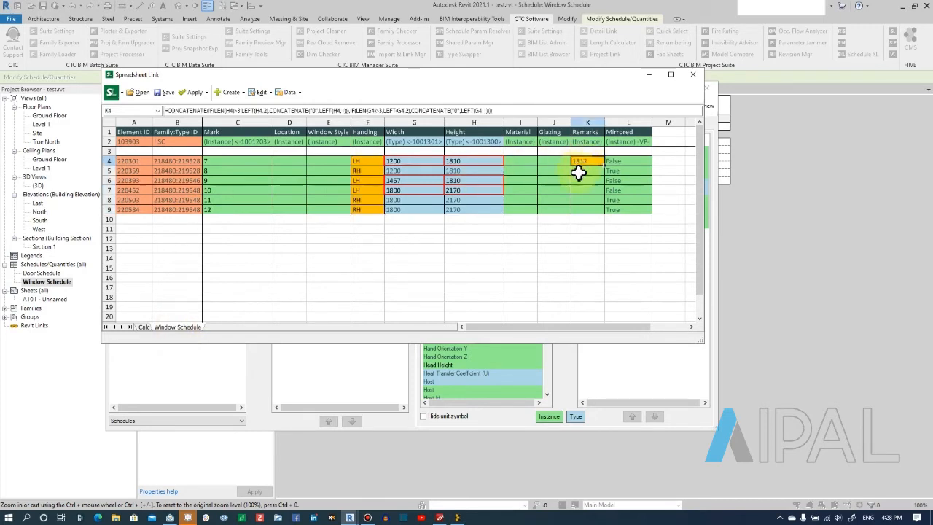
pyautogui.moveTo(604, 165); pyautogui.dragTo(600, 215)
pyautogui.click(566, 241)
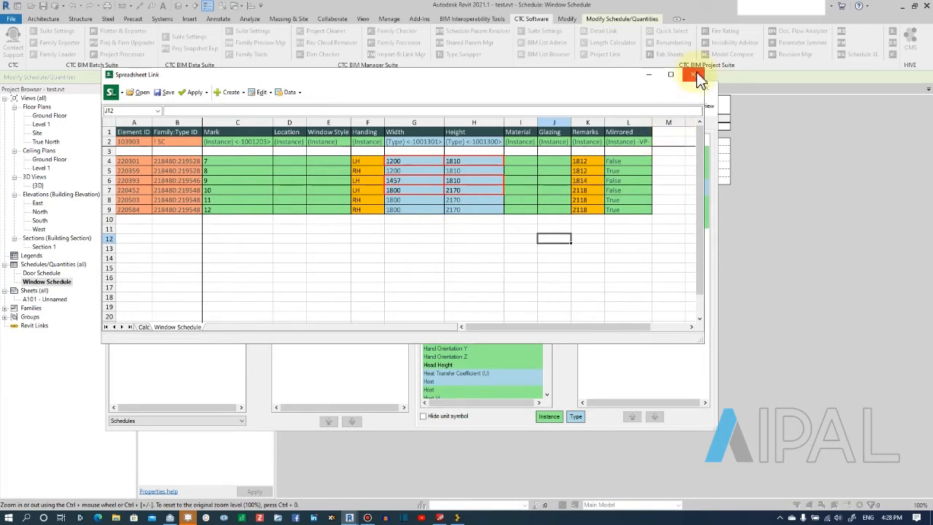
# Apply the active worksheet's Handing and Remarks values to the Revit project and dismiss the import result
pyautogui.click(191, 92)
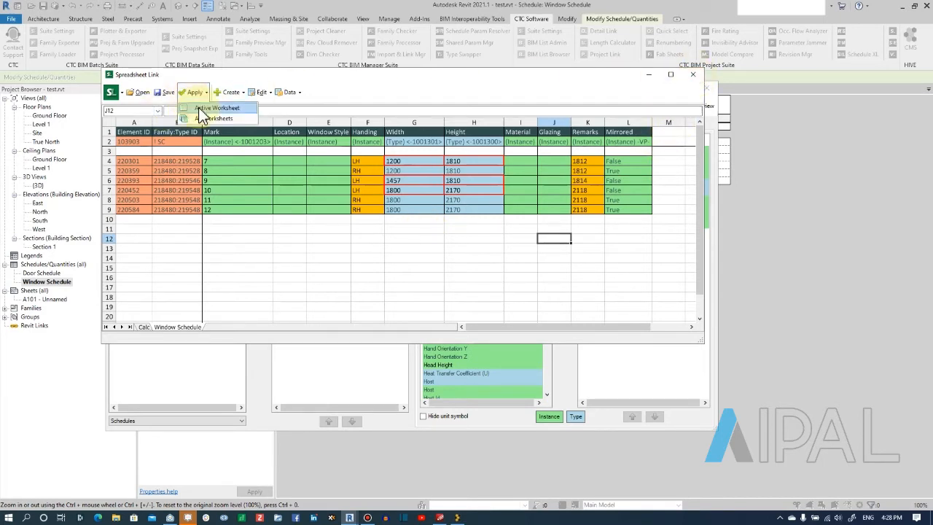
pyautogui.click(203, 108)
pyautogui.click(458, 265)
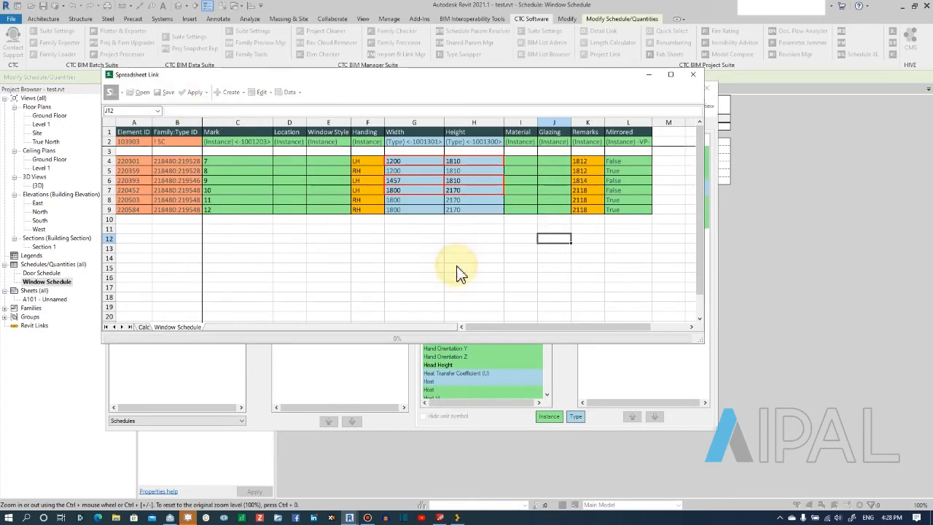
pyautogui.click(532, 298)
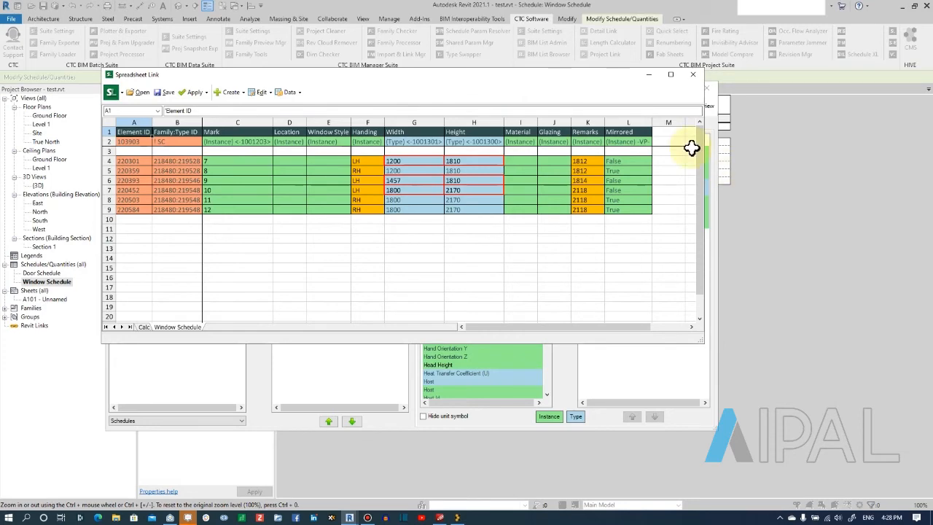
# Set Window Style to Sliding in cell E4 of the Window Schedule sheet and fill it down to row 9
pyautogui.moveTo(583, 75); pyautogui.dragTo(582, 153)
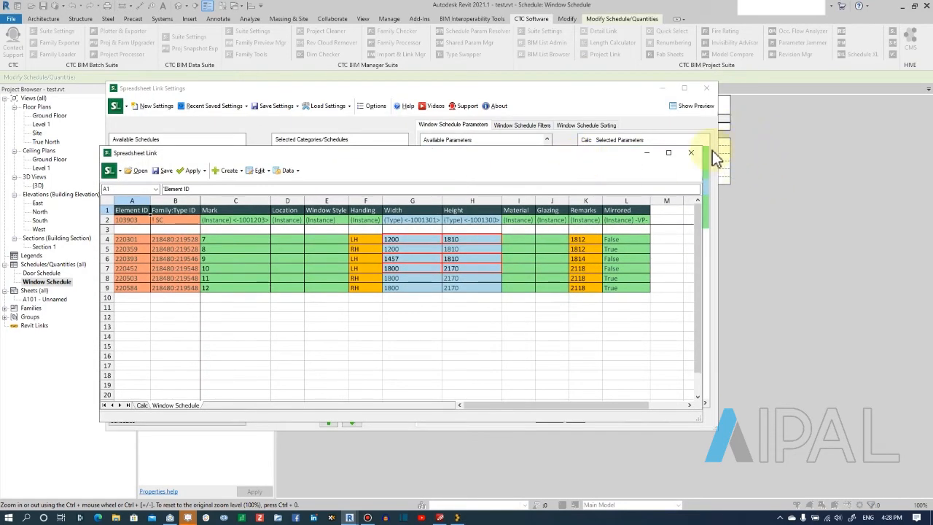
pyautogui.click(325, 230)
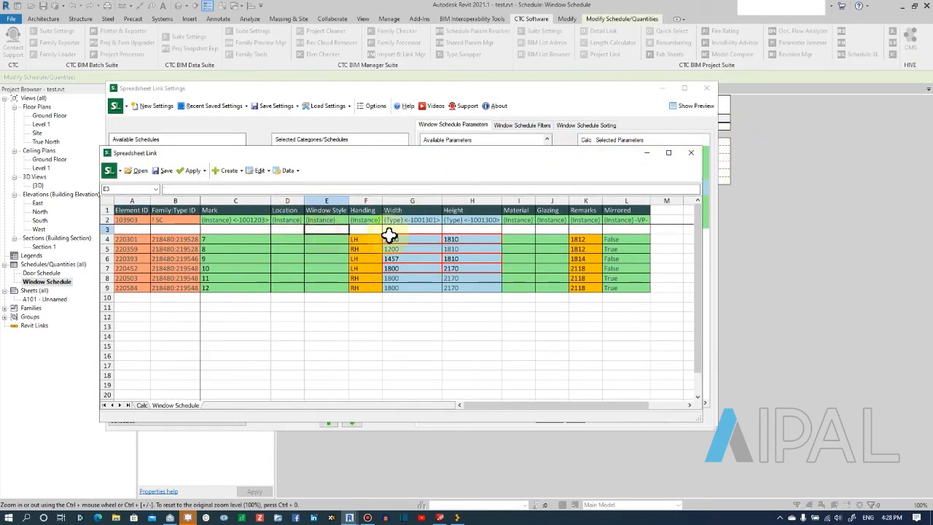
pyautogui.click(324, 239)
pyautogui.write('Sliding')
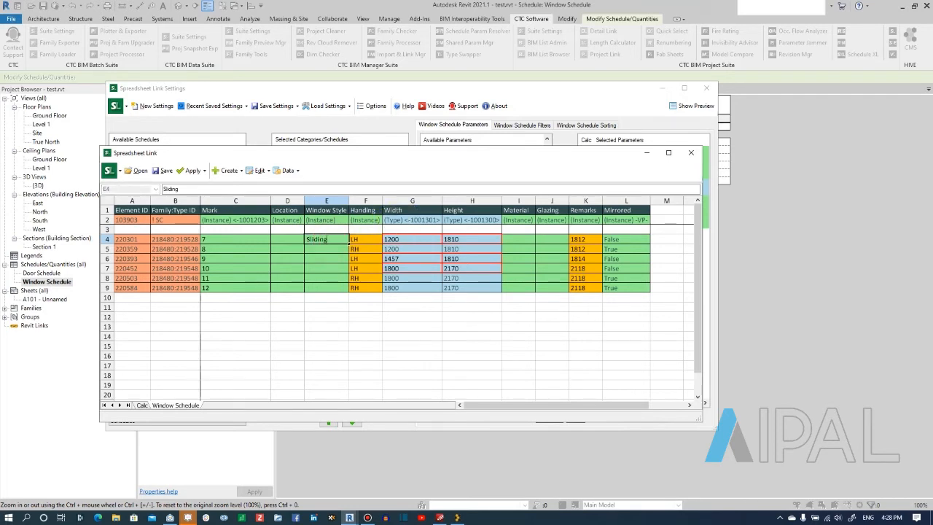
pyautogui.moveTo(333, 241); pyautogui.dragTo(337, 285)
pyautogui.hotkey('ctrl', 'd')
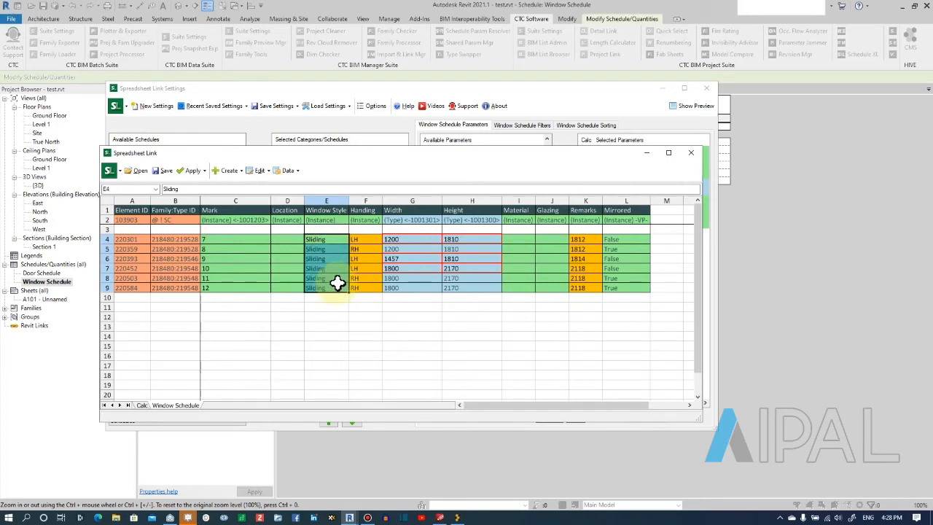
# Apply the active worksheet with the Window Style values to the Revit project, then close the spreadsheet and Spreadsheet Link Settings
pyautogui.click(188, 173)
pyautogui.click(211, 186)
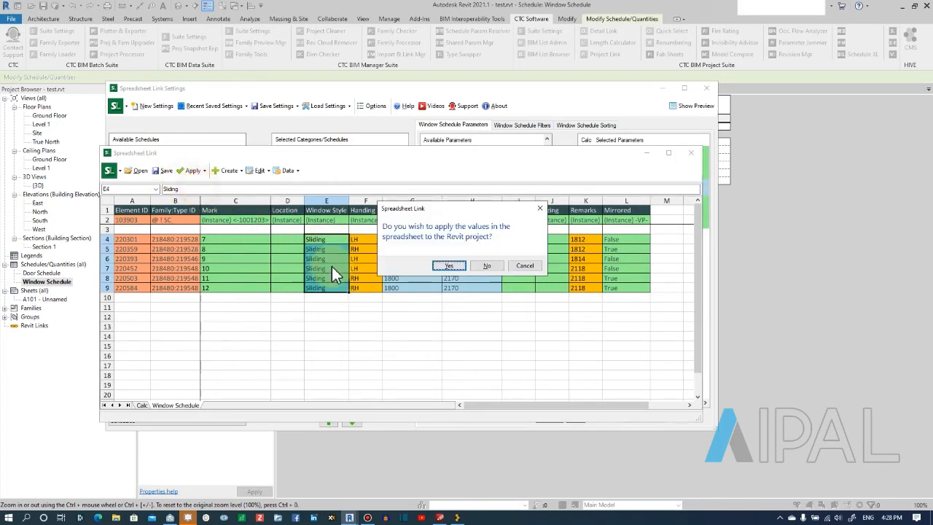
pyautogui.click(445, 266)
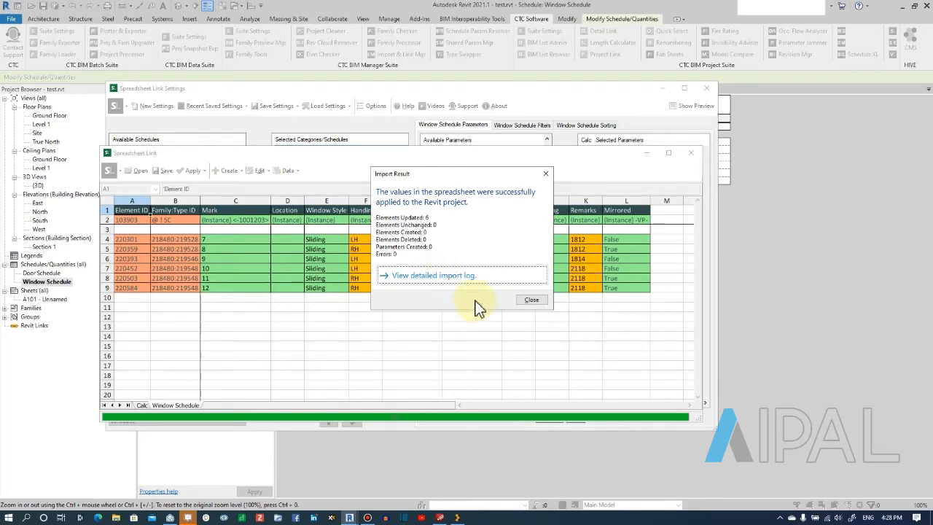
pyautogui.click(531, 300)
pyautogui.click(692, 154)
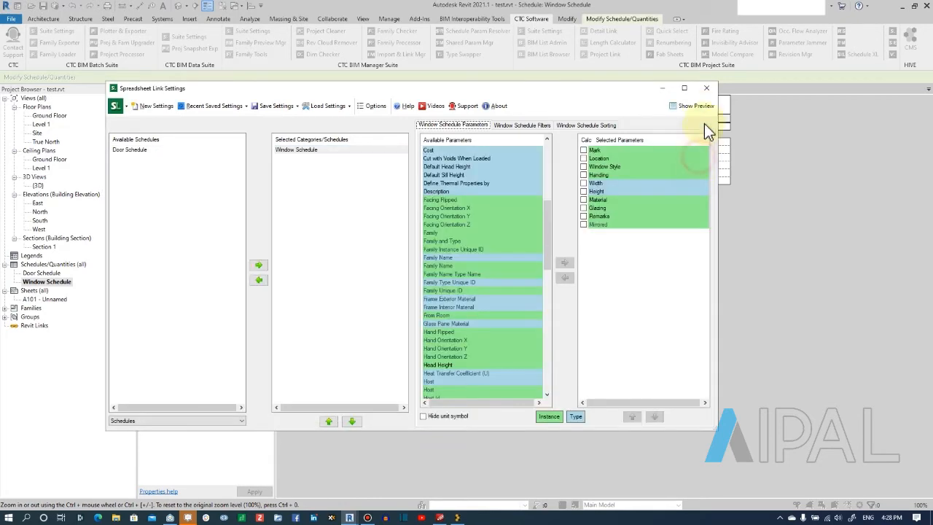
pyautogui.click(710, 94)
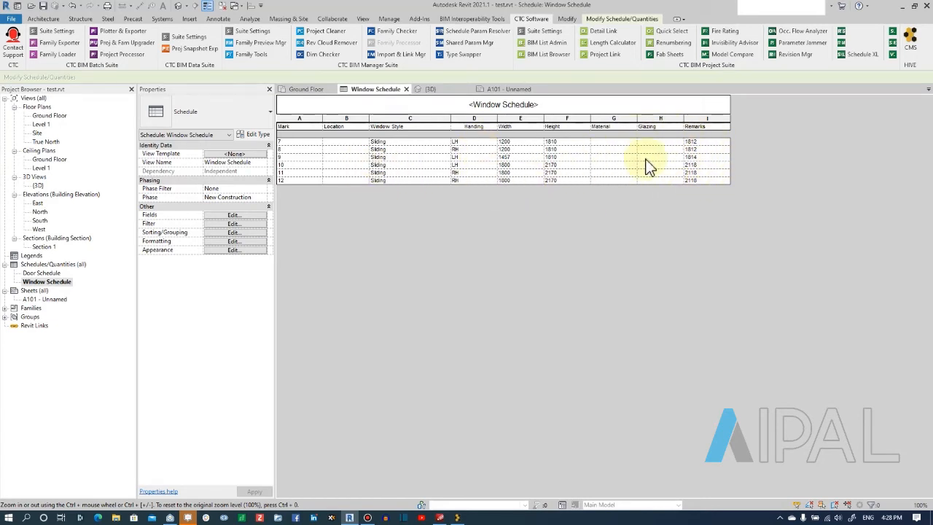
# Check the first window's Remarks in the schedule, then open the {3D} view and inspect the properties of the window with mark 7
pyautogui.click(709, 143)
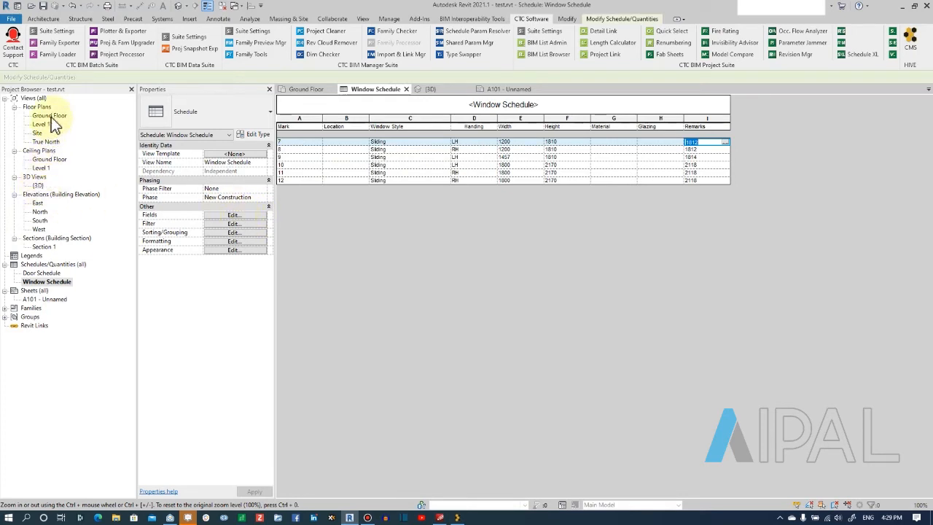
pyautogui.doubleClick(38, 186)
pyautogui.click(446, 184)
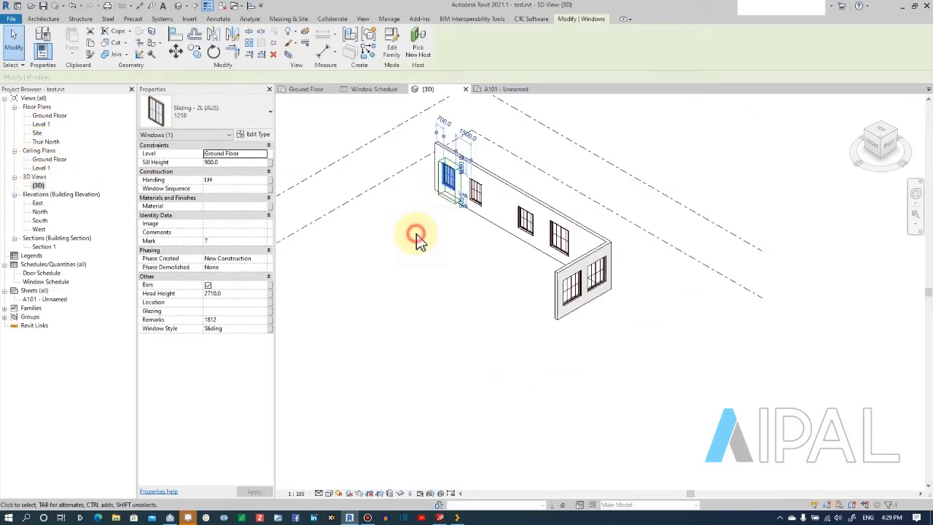
pyautogui.click(420, 232)
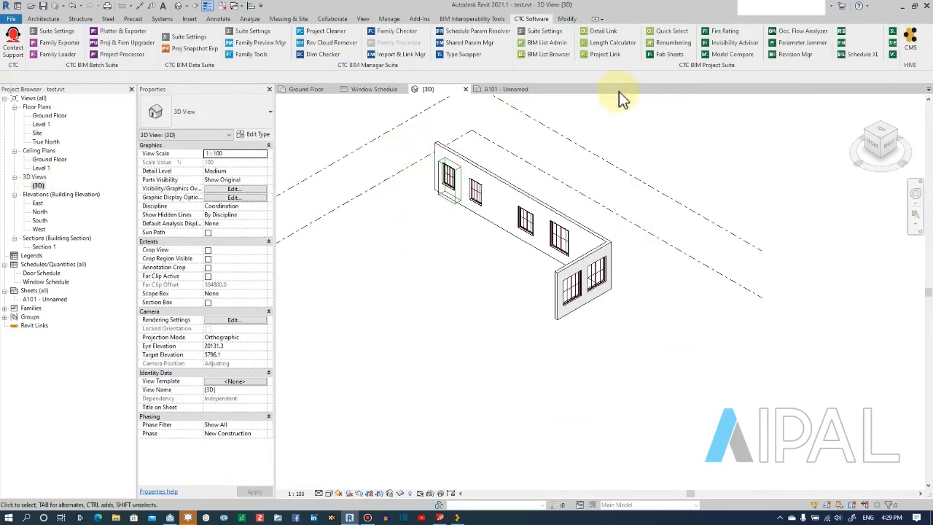
# Start the Fab Sheets tool, go to its sequence management, and expand the Window E and Window N sequences to see their increments
pyautogui.click(666, 56)
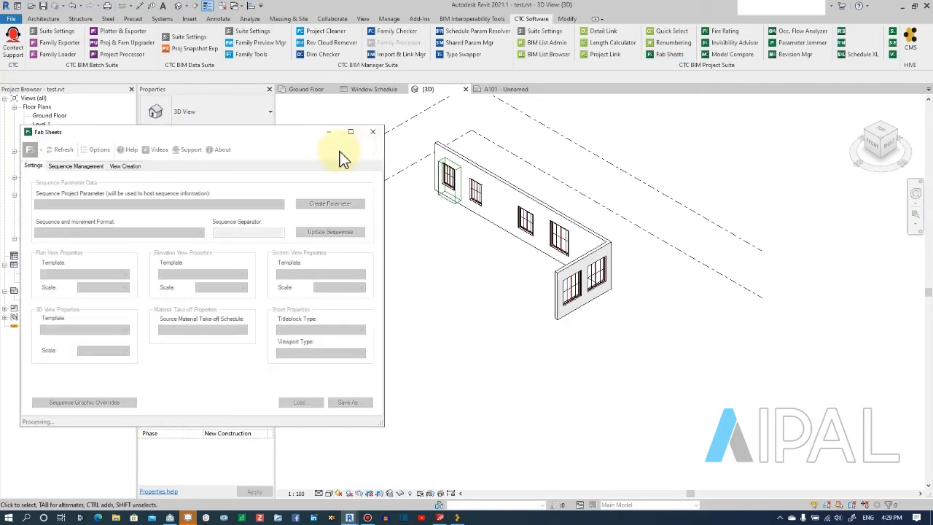
pyautogui.moveTo(211, 131); pyautogui.dragTo(208, 94)
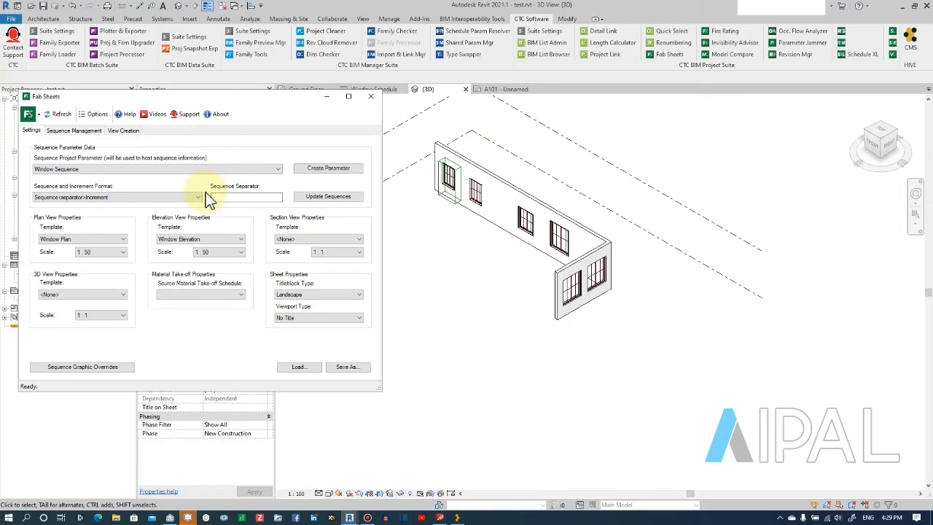
pyautogui.click(63, 132)
pyautogui.click(29, 152)
pyautogui.click(29, 175)
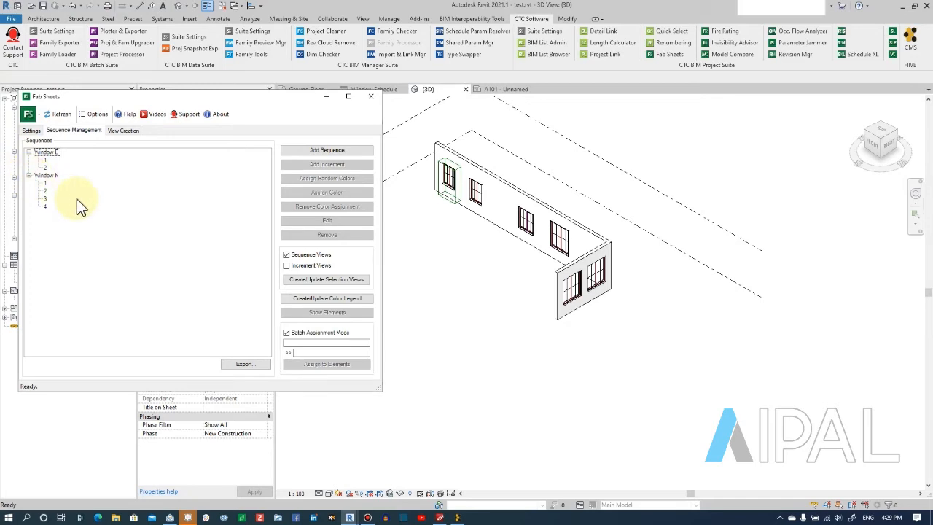
pyautogui.click(45, 160)
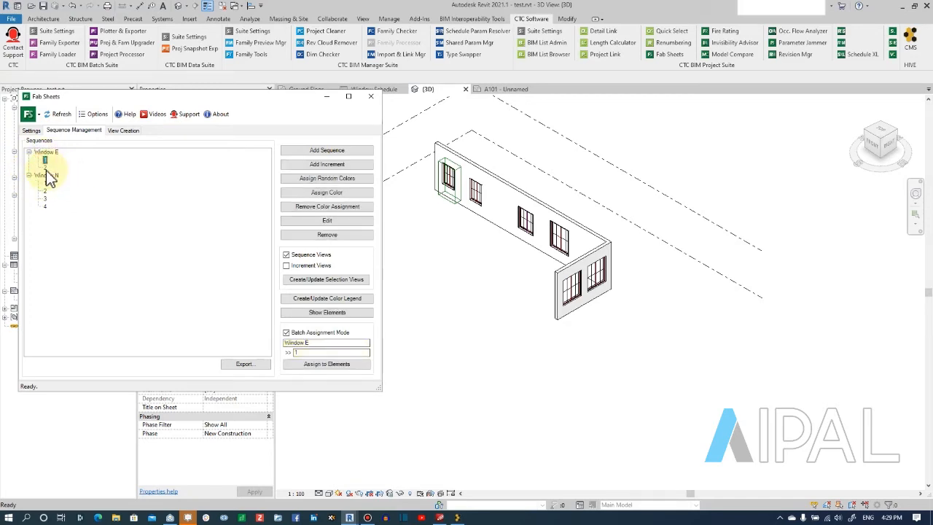
# Batch-assign all Window E increments to the short wall's windows, giving 1 to the window farther from the corner edge and 2 to the other
pyautogui.click(51, 154)
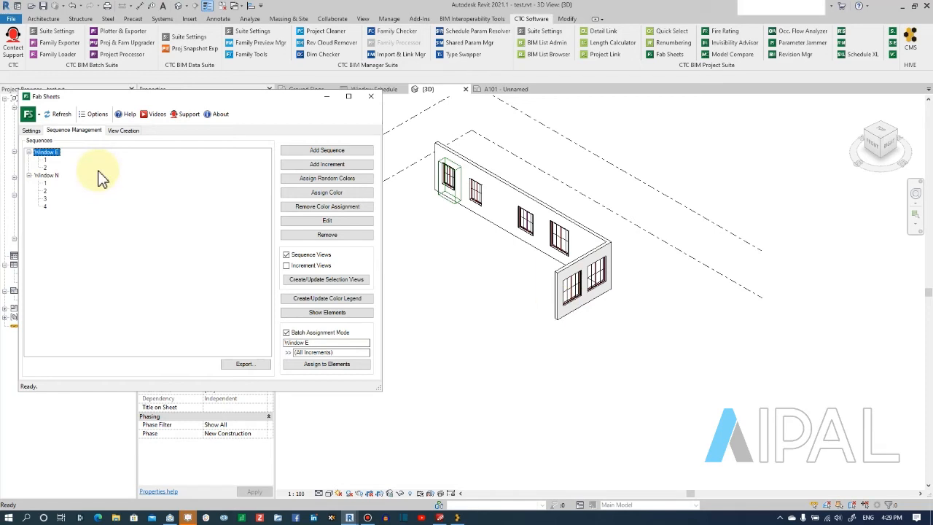
pyautogui.click(322, 364)
pyautogui.click(598, 280)
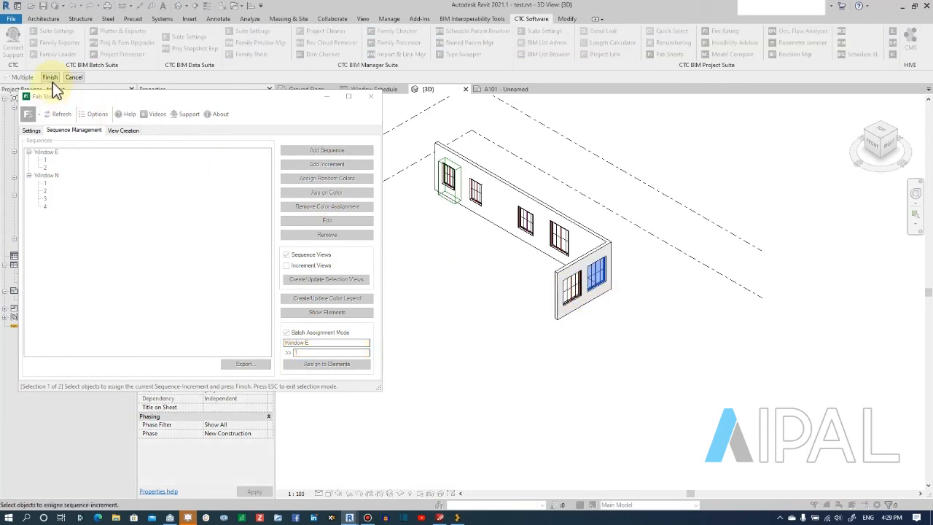
pyautogui.click(50, 77)
pyautogui.click(572, 288)
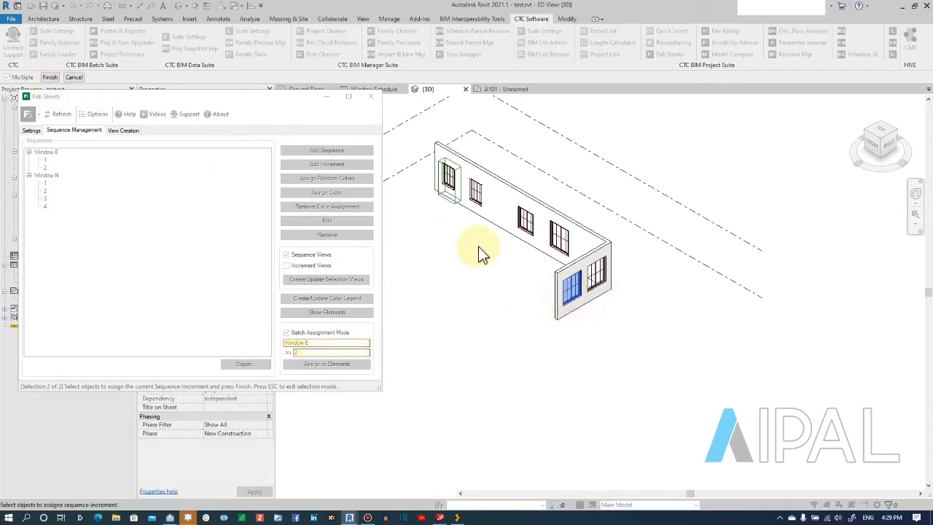
pyautogui.click(48, 77)
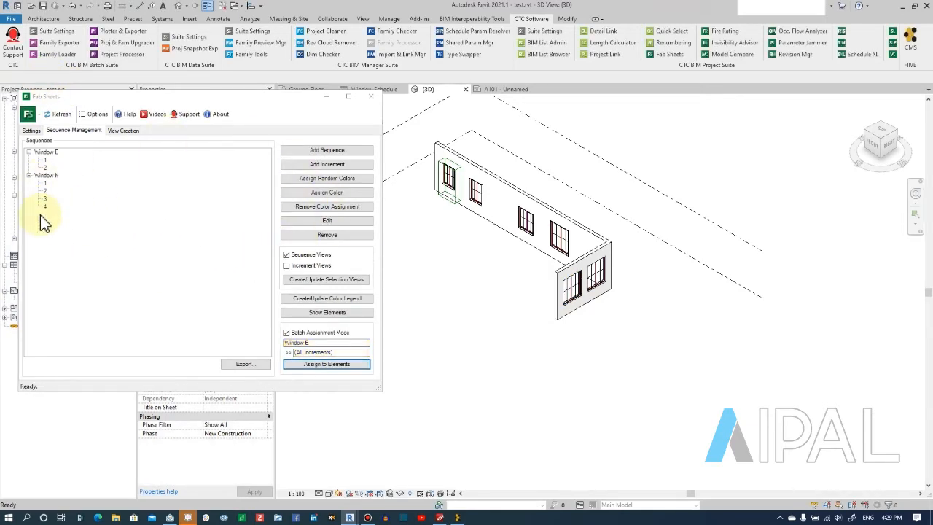
# Batch-assign all Window N increments to the long wall's four windows, numbering 1 to 4 from the far end towards the corner
pyautogui.click(46, 176)
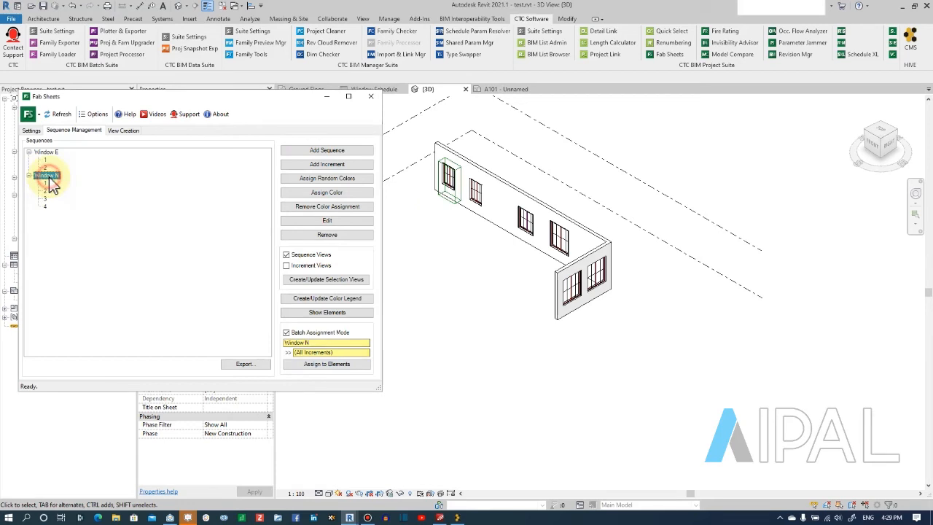
pyautogui.click(315, 364)
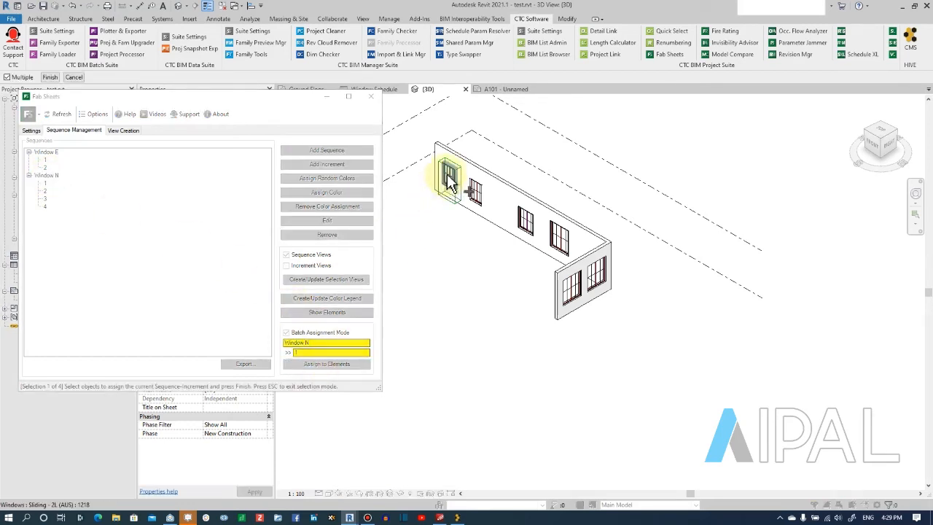
pyautogui.click(448, 178)
pyautogui.click(49, 77)
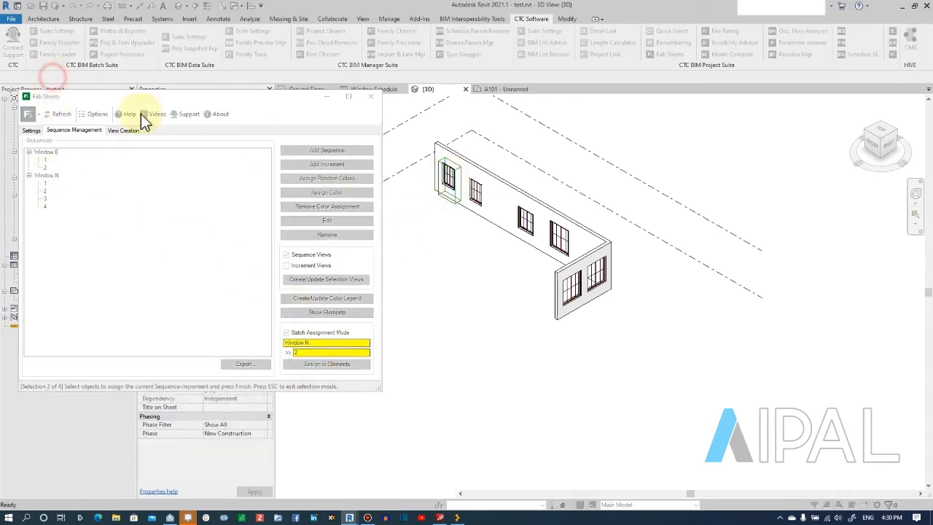
pyautogui.click(475, 191)
pyautogui.click(51, 78)
pyautogui.click(525, 221)
pyautogui.click(50, 77)
pyautogui.click(560, 237)
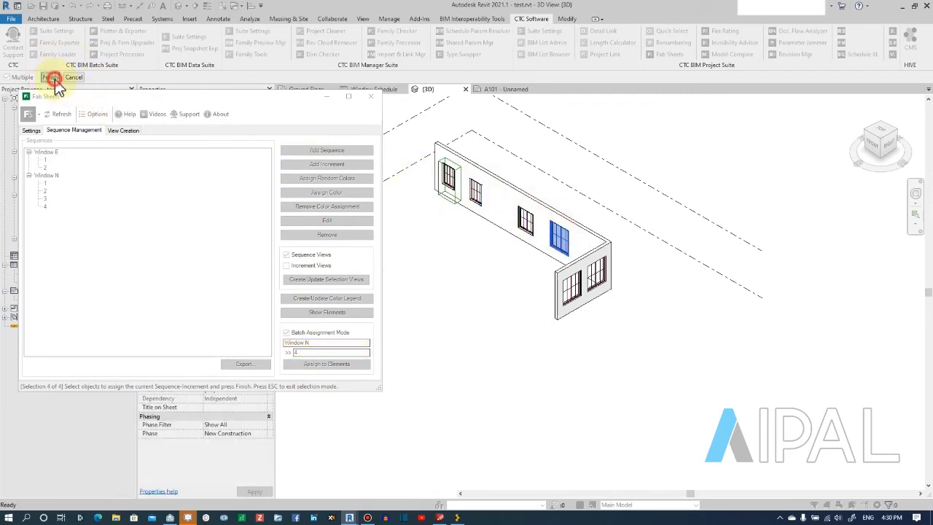
pyautogui.click(51, 78)
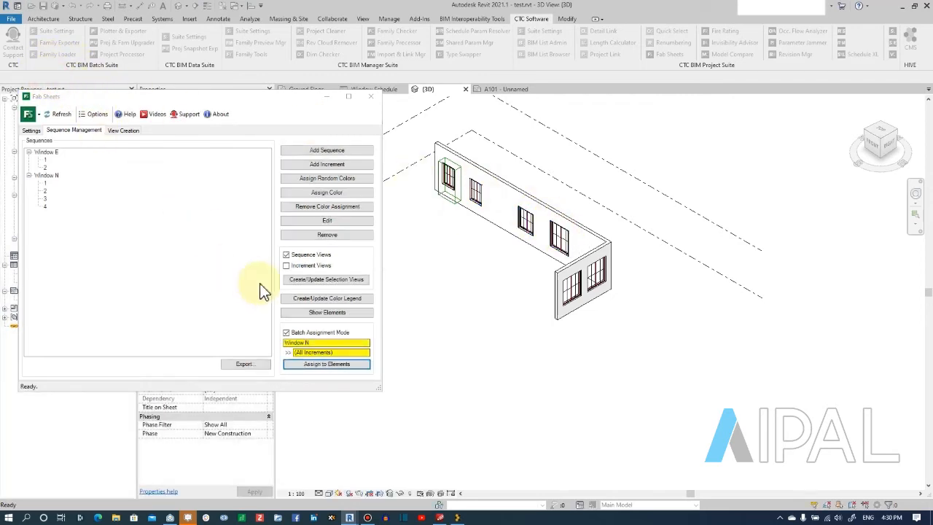
# Go to view creation, sort the sequences by name, select all six and create scope boxes for them
pyautogui.click(121, 132)
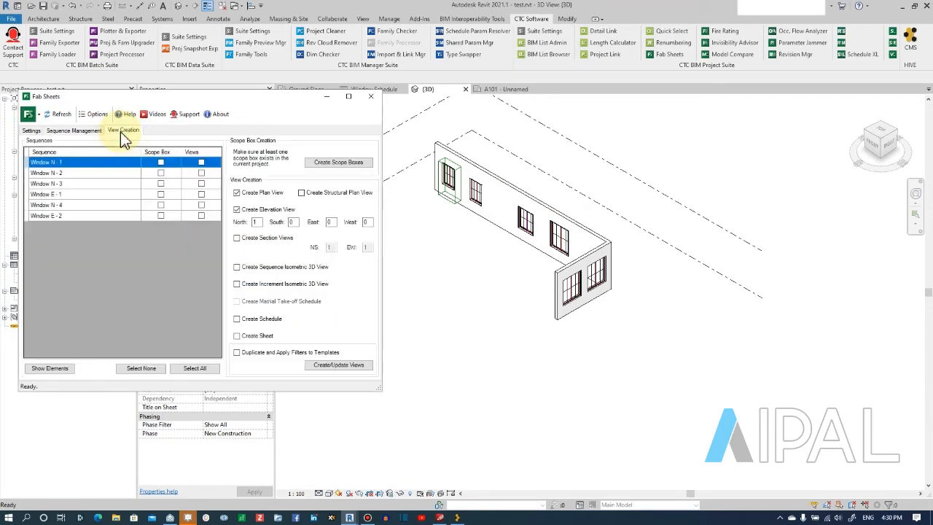
pyautogui.click(68, 153)
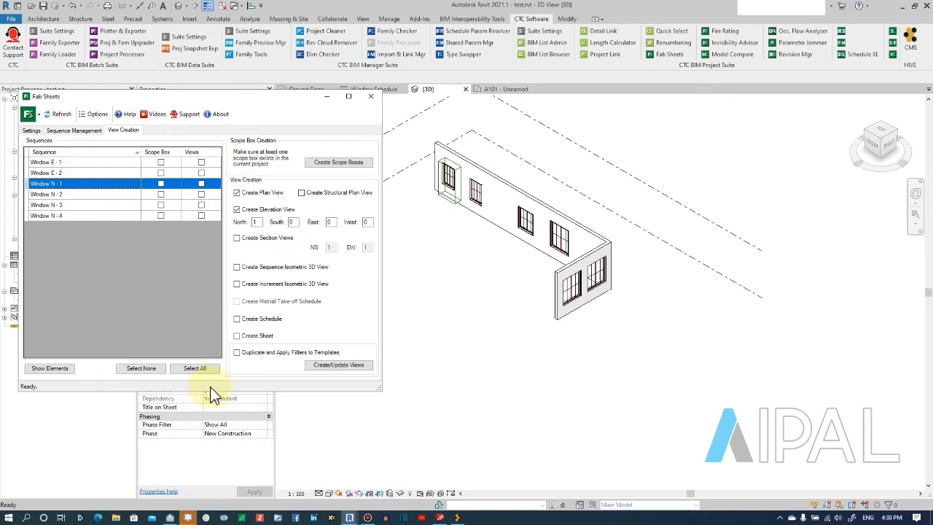
pyautogui.click(194, 368)
pyautogui.click(329, 165)
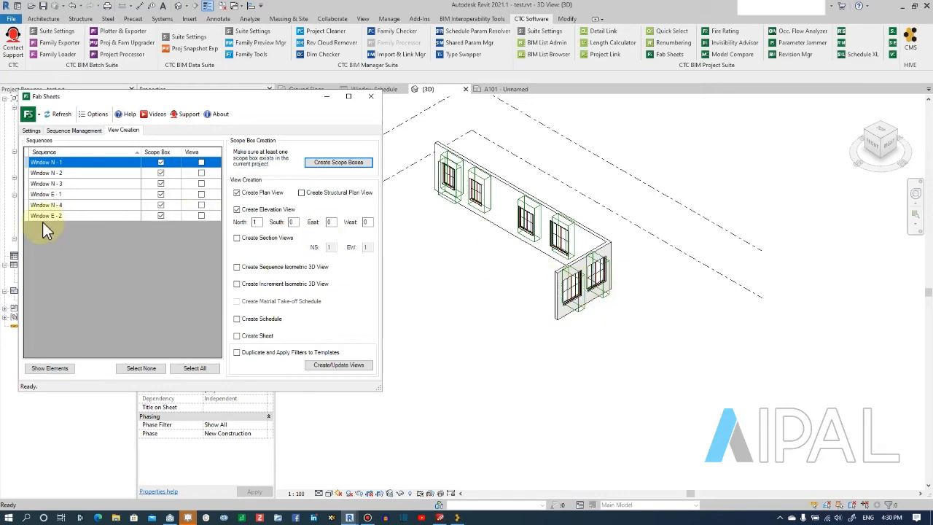
# Select Window N - 1 through Window N - 4 and create their plan views and one north elevation each
pyautogui.click(86, 151)
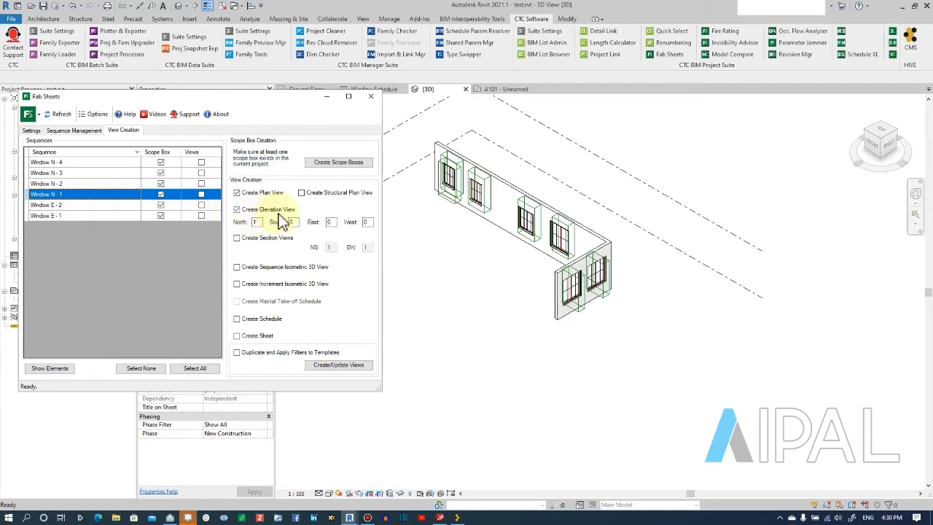
pyautogui.click(94, 163)
pyautogui.keyDown('shift'); pyautogui.click(86, 193); pyautogui.keyUp('shift')
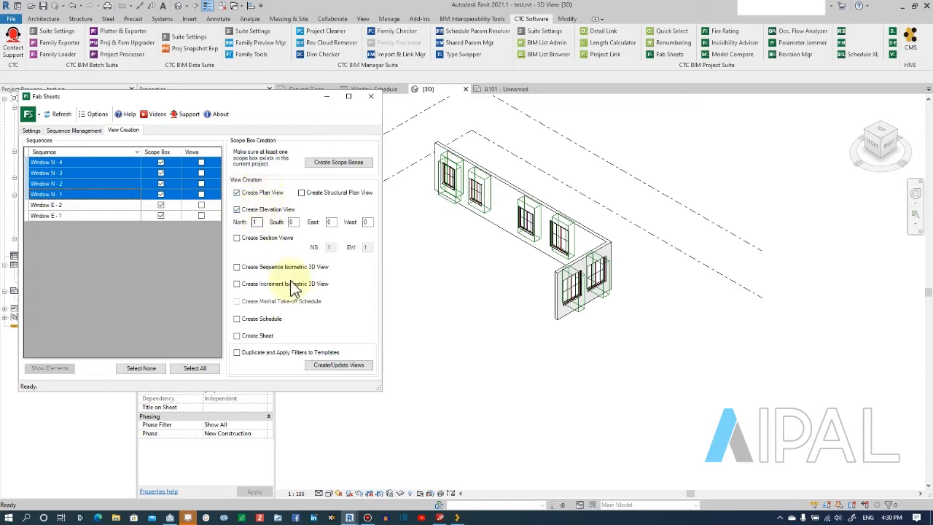
pyautogui.click(339, 366)
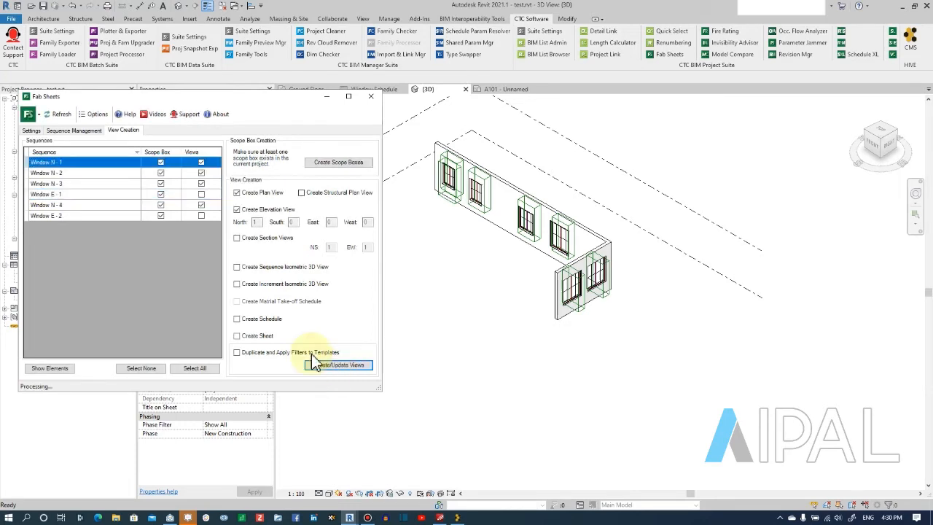
# For Window E - 1 and E - 2, set north elevations to 0 and east to 1, create the views, and close Fab Sheets
pyautogui.click(72, 151)
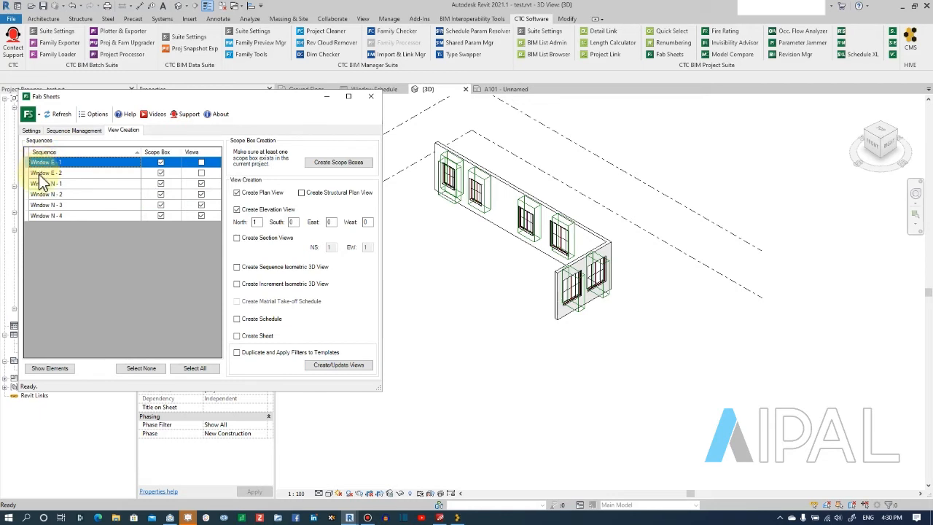
pyautogui.keyDown('shift'); pyautogui.click(41, 174); pyautogui.keyUp('shift')
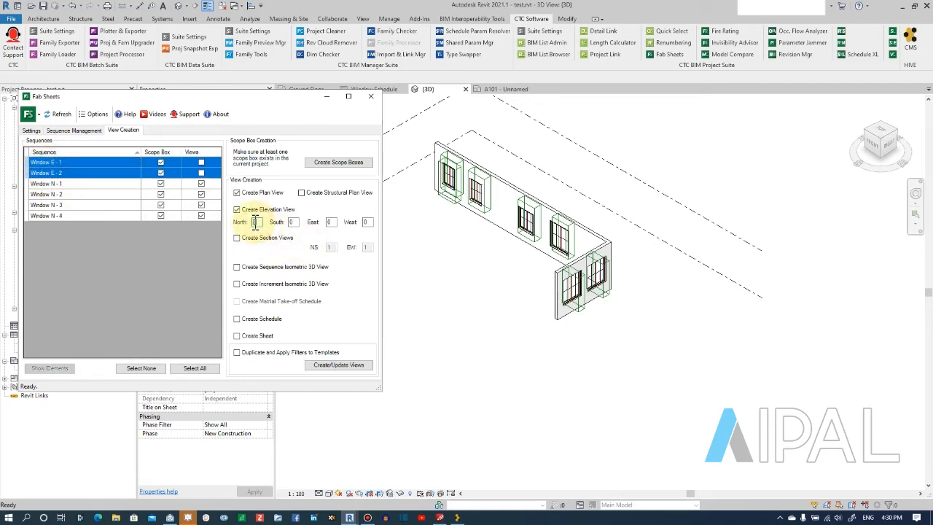
pyautogui.doubleClick(330, 223)
pyautogui.write('1')
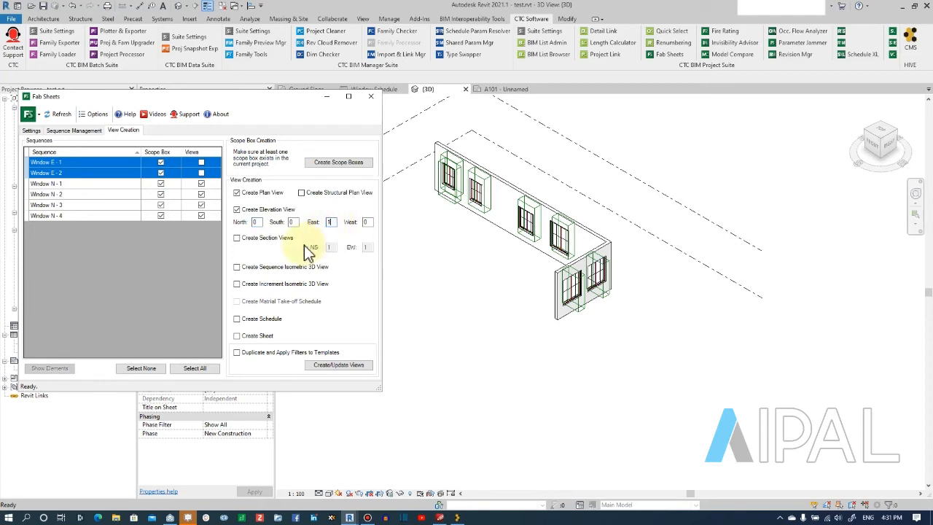
pyautogui.click(338, 366)
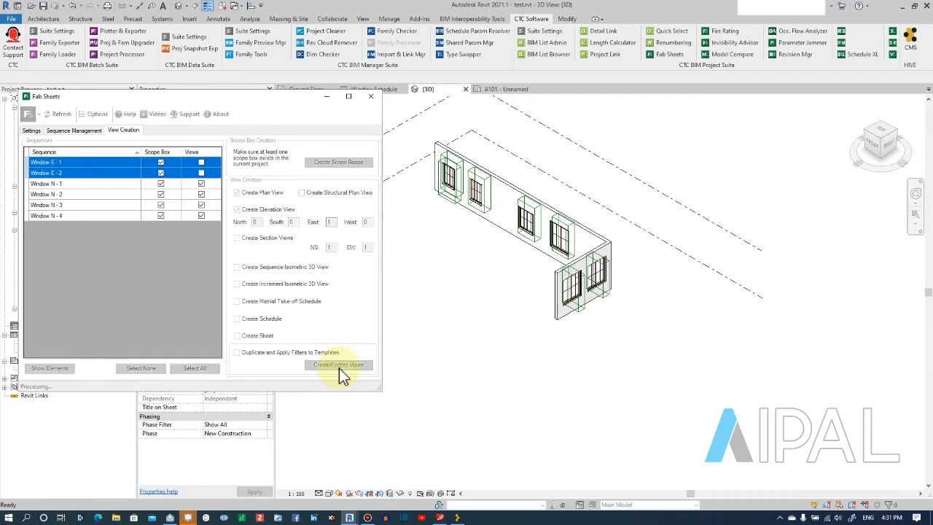
pyautogui.click(371, 99)
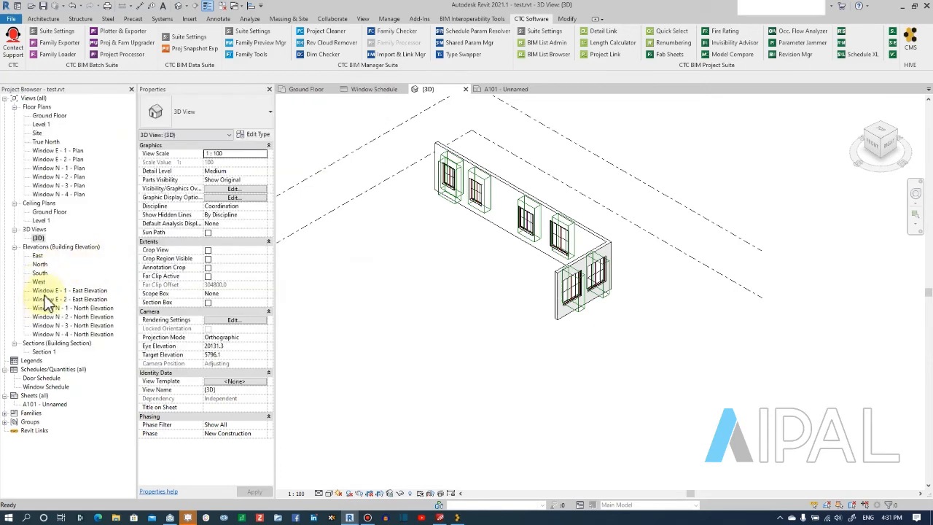
# Check the Window E - 1 - East Elevation view, then return to {3D} and delete Scope Box 1 around the far-end window
pyautogui.doubleClick(45, 291)
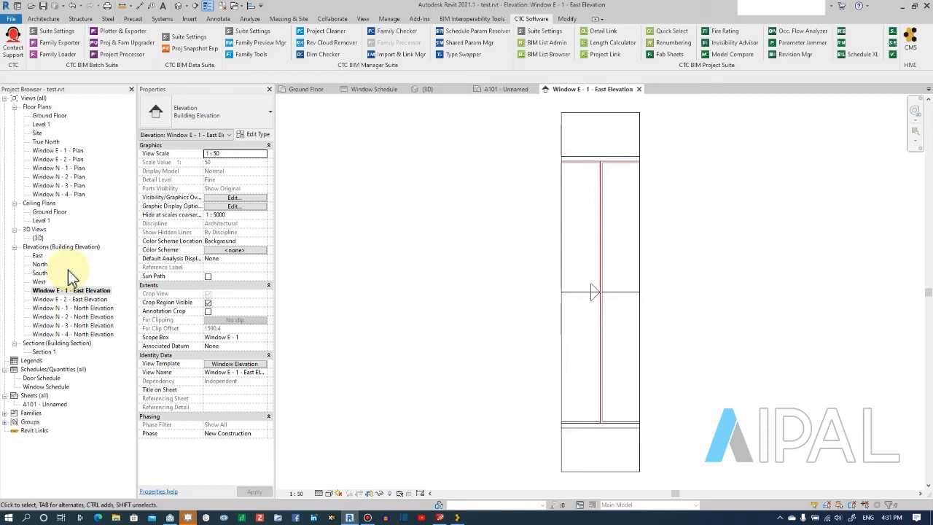
pyautogui.doubleClick(38, 238)
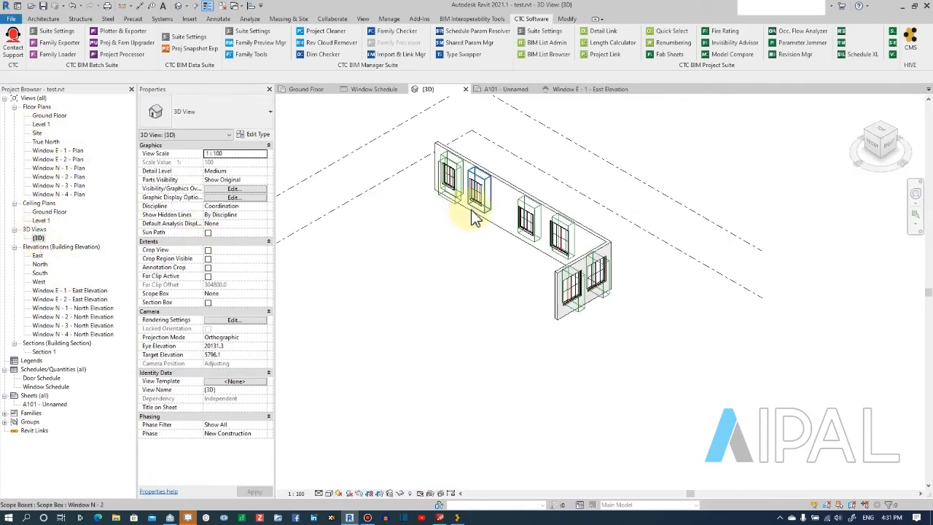
pyautogui.scroll(3, 445, 179)
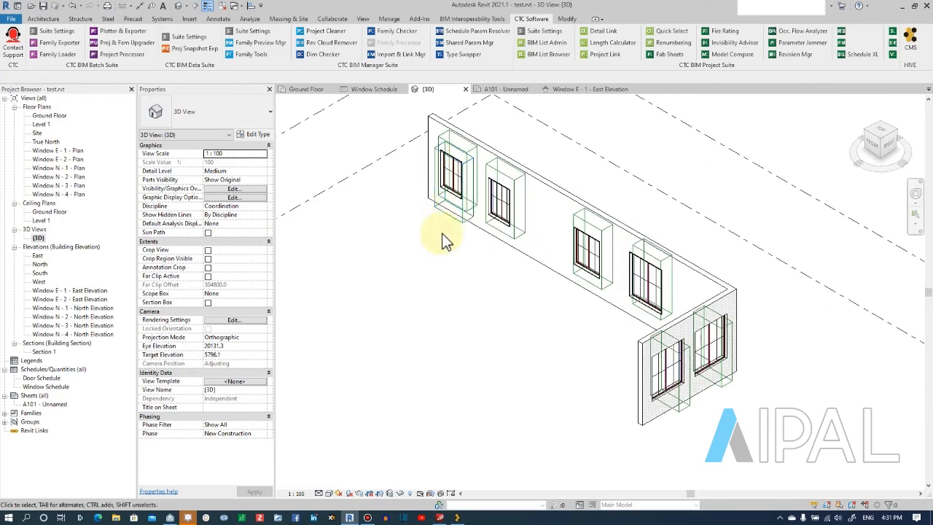
pyautogui.click(462, 223)
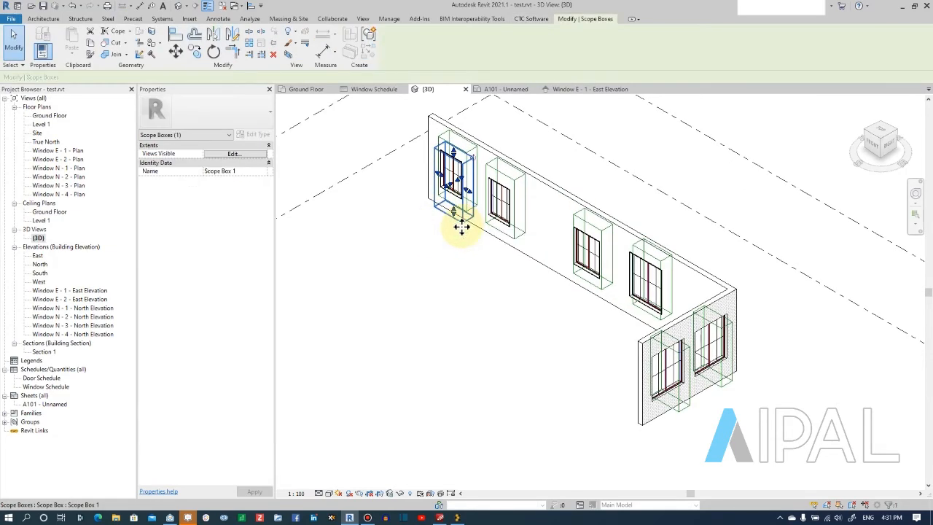
pyautogui.press('Escape')
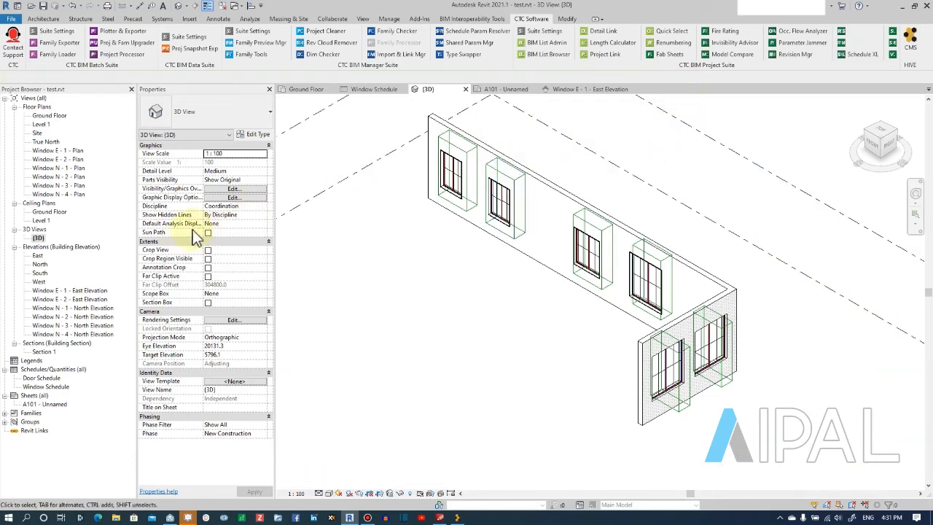
# From the top view in {3D}, widen the Window N - 4 scope box past both sides of its window
pyautogui.click(884, 136)
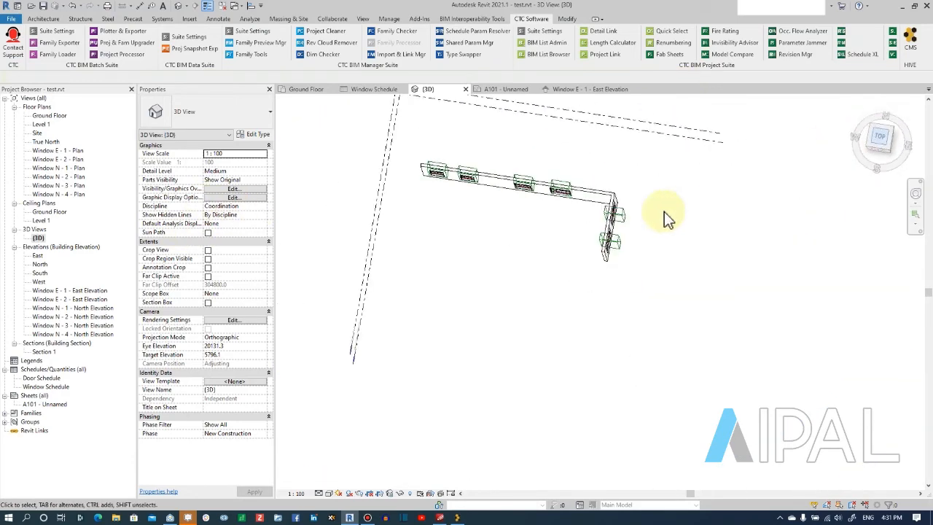
pyautogui.scroll(5, 511, 245)
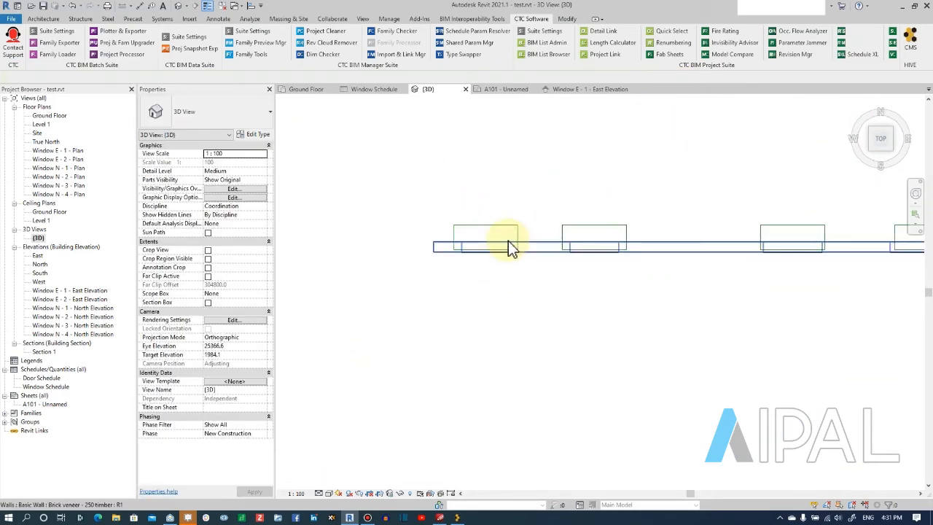
pyautogui.click(510, 226)
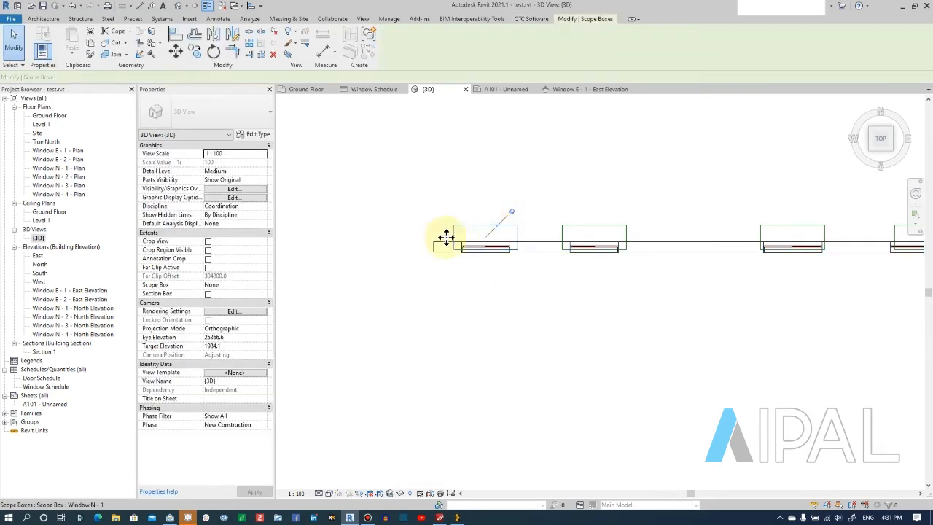
pyautogui.moveTo(729, 252); pyautogui.dragTo(522, 314, button='middle')
pyautogui.click(668, 230)
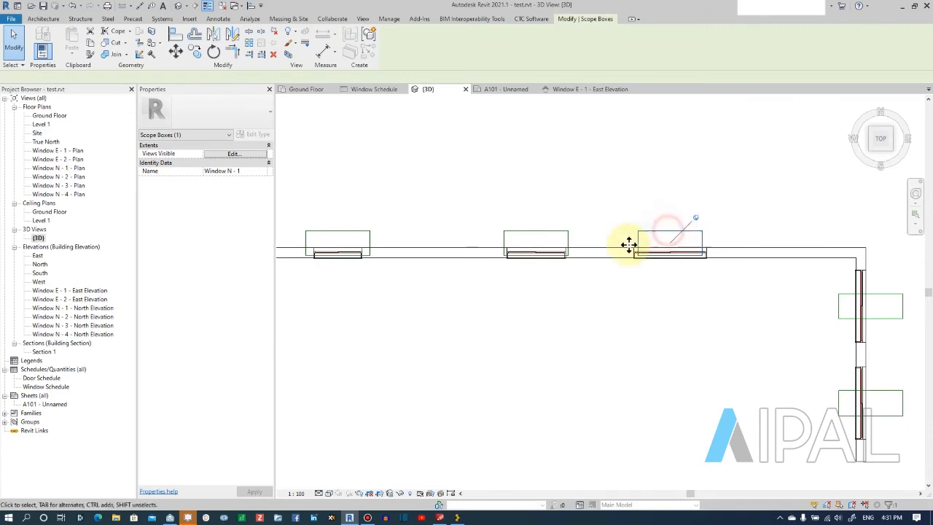
pyautogui.moveTo(639, 242); pyautogui.dragTo(628, 244)
pyautogui.moveTo(691, 250); pyautogui.dragTo(708, 246)
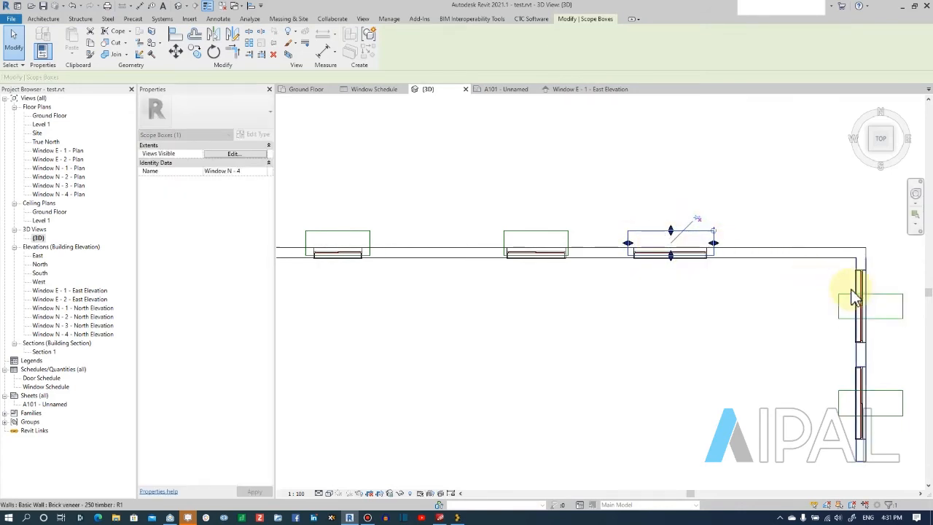
# Extend the Window E - 1 and Window E - 2 scope boxes along the short wall past both ends of their windows
pyautogui.click(845, 295)
pyautogui.click(892, 284)
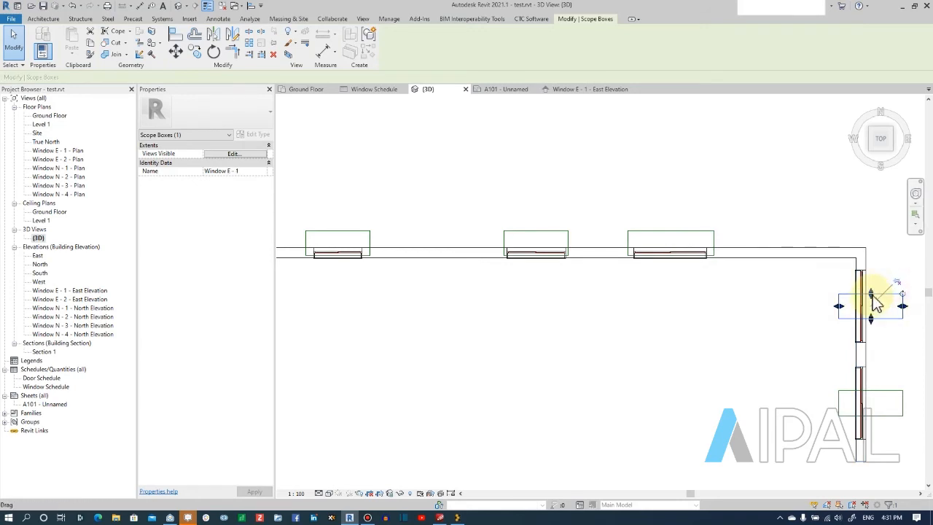
pyautogui.moveTo(873, 264); pyautogui.dragTo(872, 348)
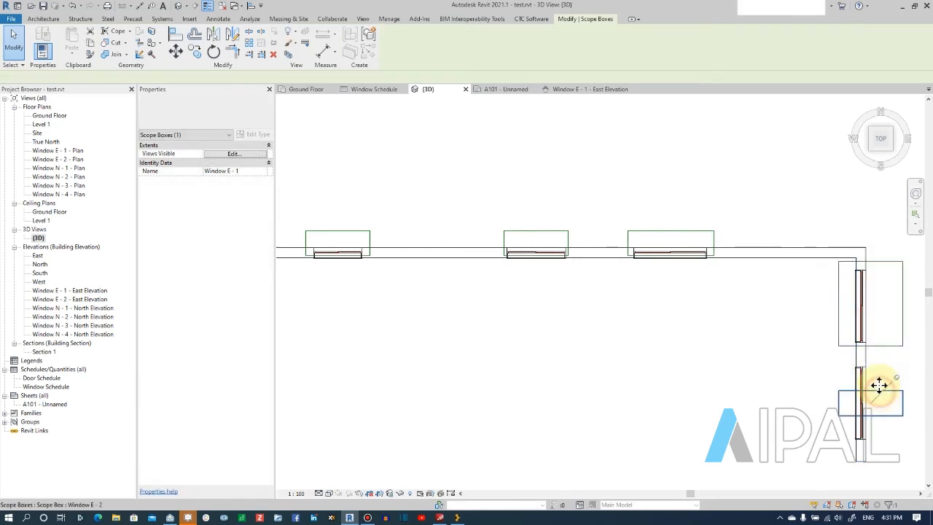
pyautogui.click(874, 384)
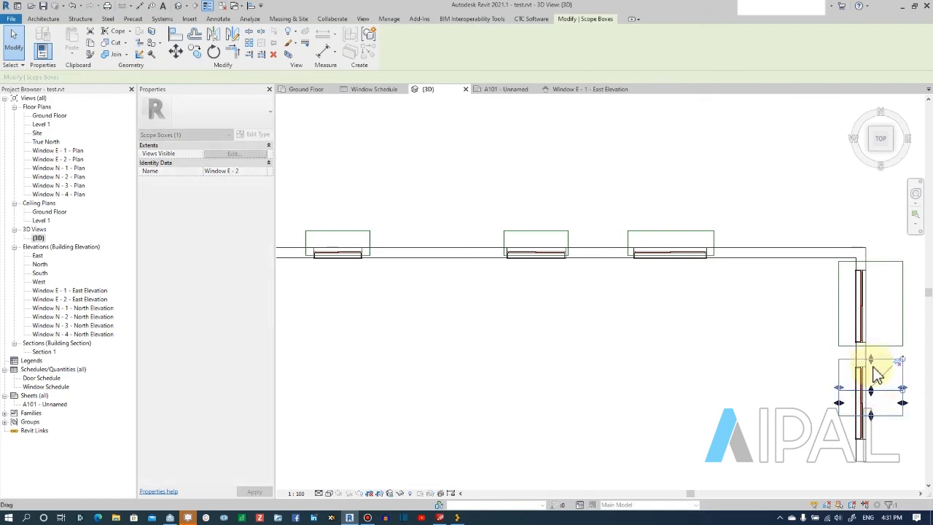
pyautogui.moveTo(873, 422); pyautogui.dragTo(856, 450)
pyautogui.click(491, 319)
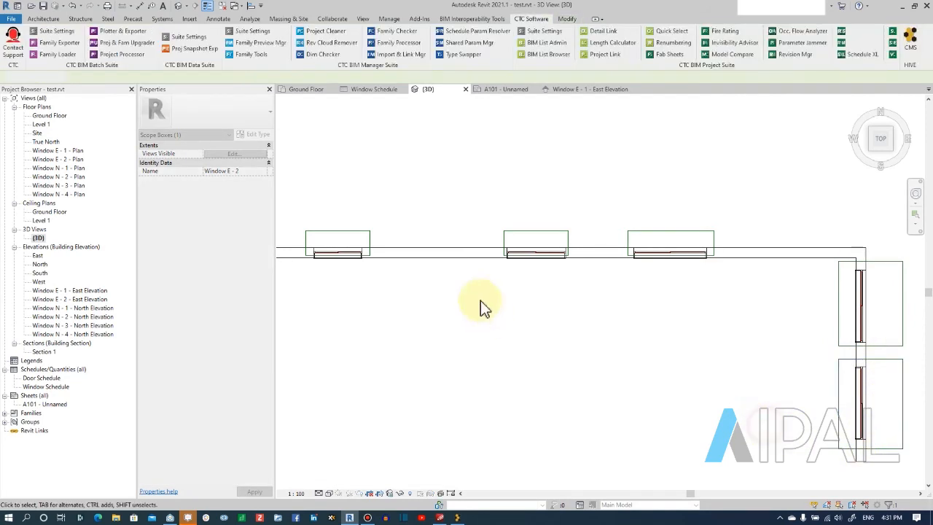
# Review the Window E - 1 and Window E - 2 plans and the Window E - 1 - East Elevation for full window coverage
pyautogui.doubleClick(58, 151)
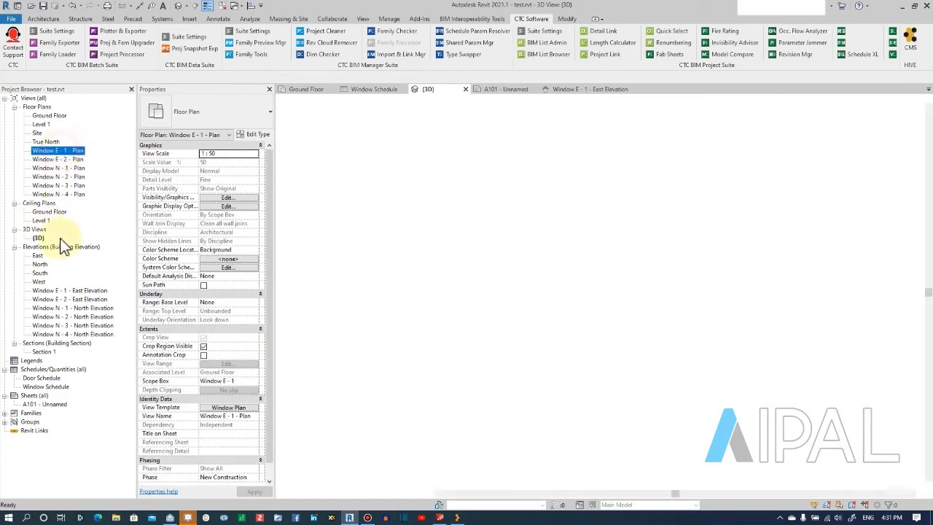
pyautogui.doubleClick(58, 159)
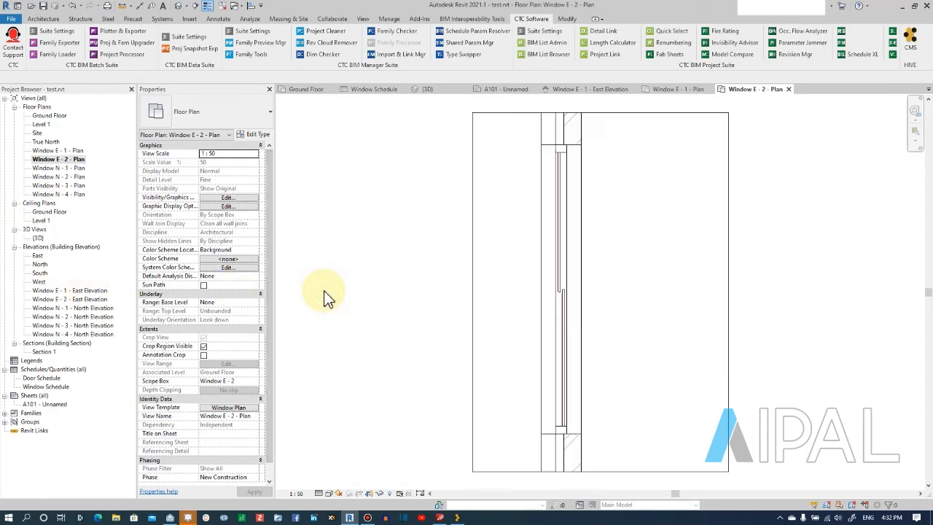
pyautogui.doubleClick(73, 291)
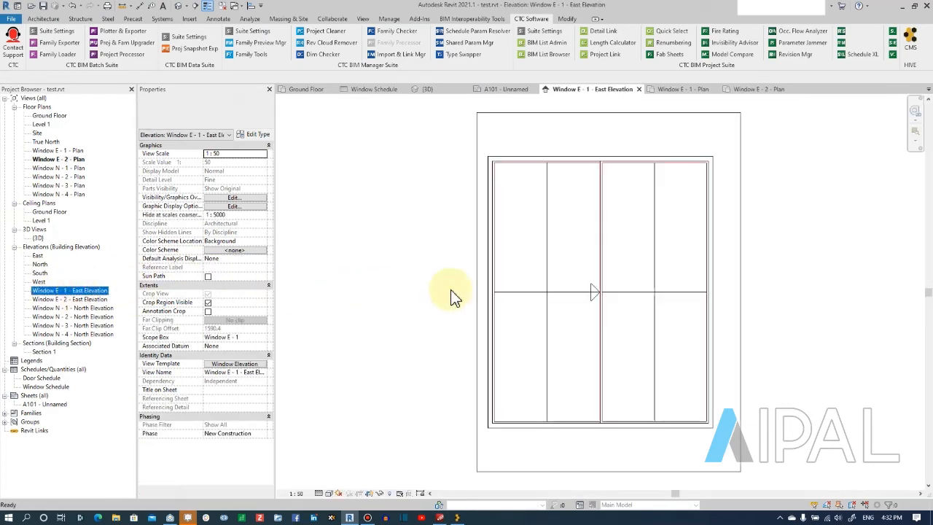
# Open the Window E - 2 - East Elevation view and tag its window with Tag by Category
pyautogui.doubleClick(81, 299)
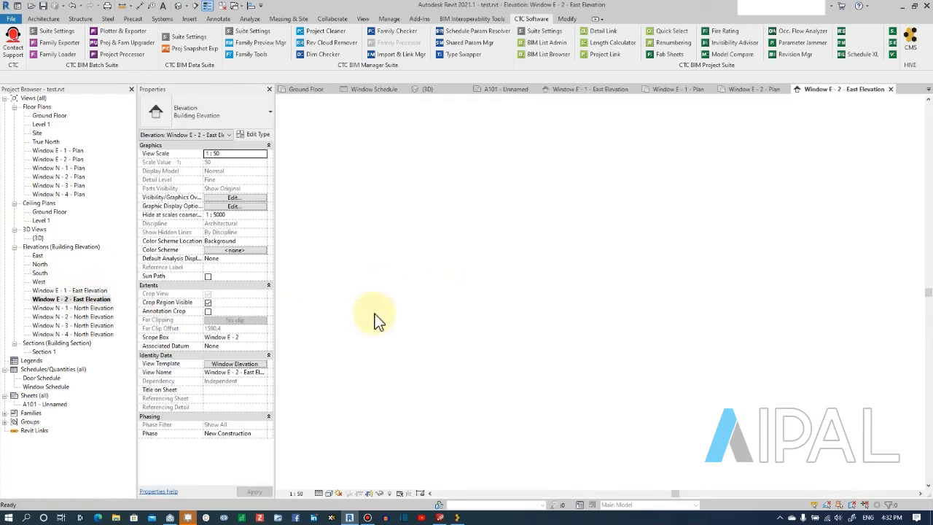
pyautogui.press('t')
pyautogui.press('g')
pyautogui.click(626, 294)
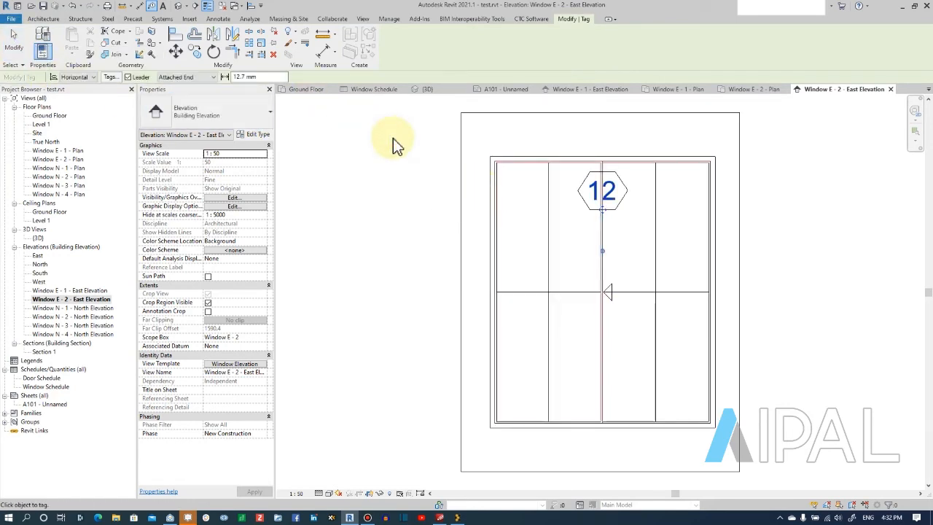
# Add aligned dimensions for the window's overall width above it and overall height beside it in the Window E - 2 - East Elevation view
pyautogui.press('Escape')
pyautogui.press('Escape')
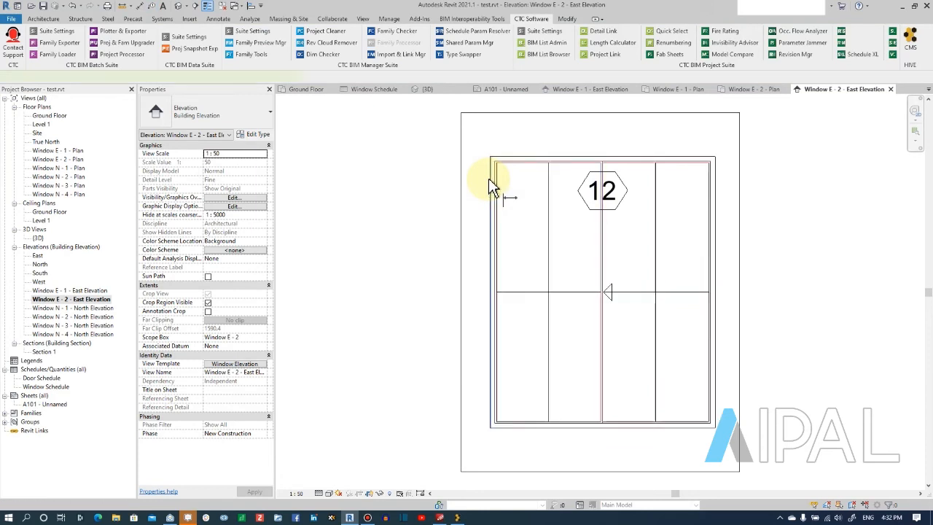
pyautogui.press('d')
pyautogui.press('i')
pyautogui.click(719, 180)
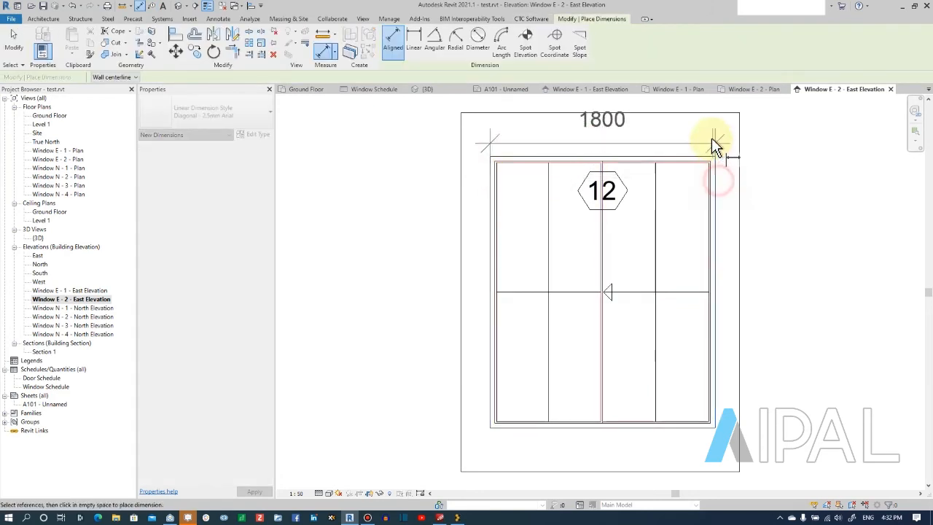
pyautogui.click(710, 135)
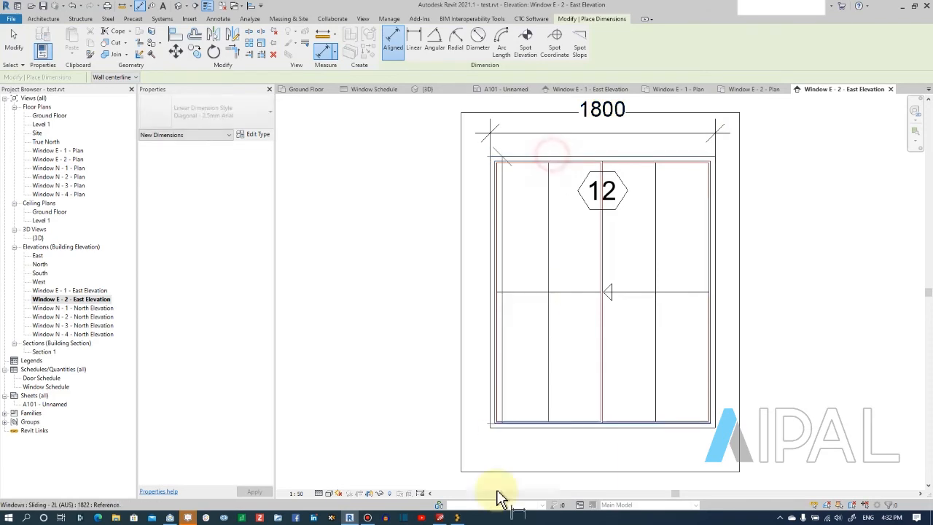
pyautogui.click(527, 437)
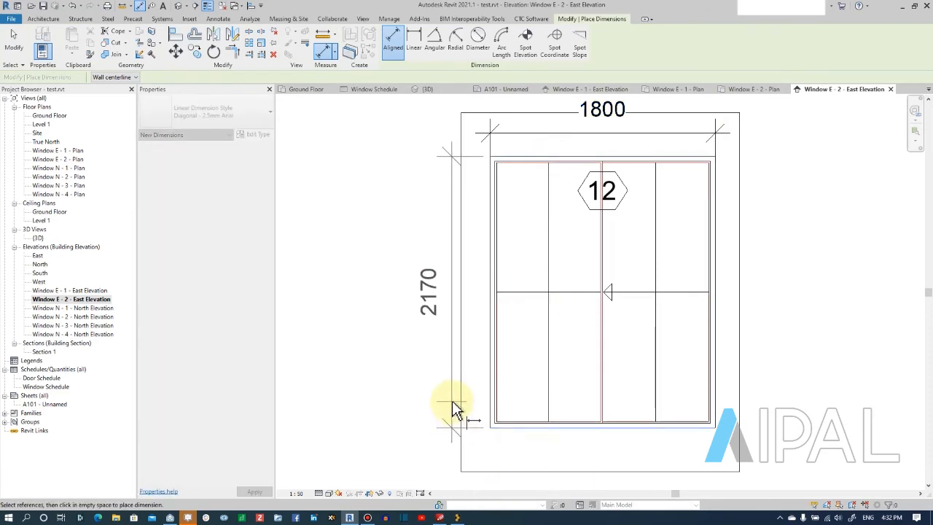
pyautogui.click(450, 401)
pyautogui.scroll(-4, 422, 326)
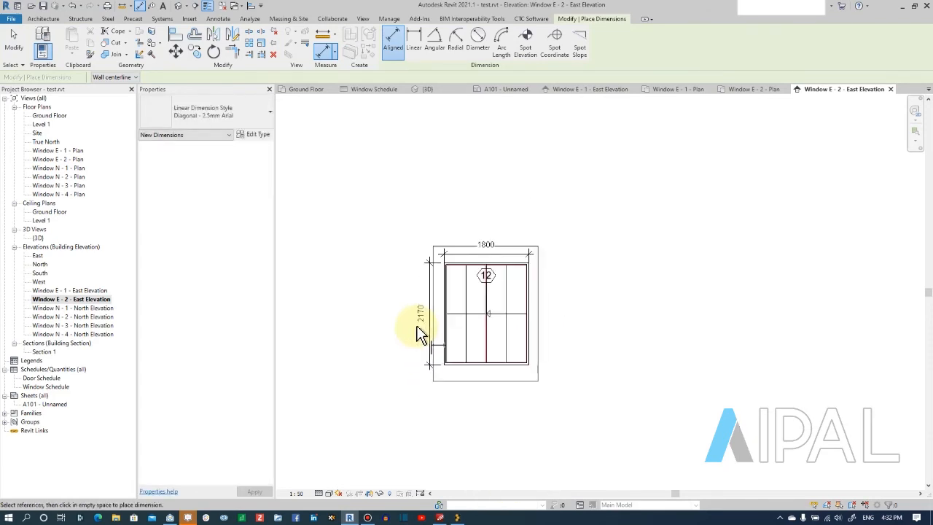
# Open sheet A101 and place the Window N - 1 - Plan view near its upper-left corner with the Window N - 1 - North Elevation below it
pyautogui.doubleClick(44, 404)
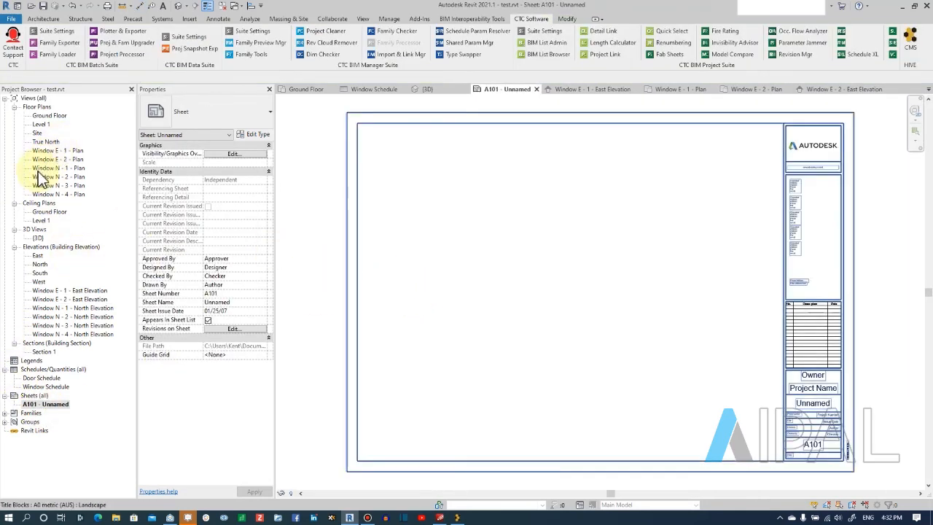
pyautogui.moveTo(58, 168); pyautogui.dragTo(384, 151)
pyautogui.click(383, 150)
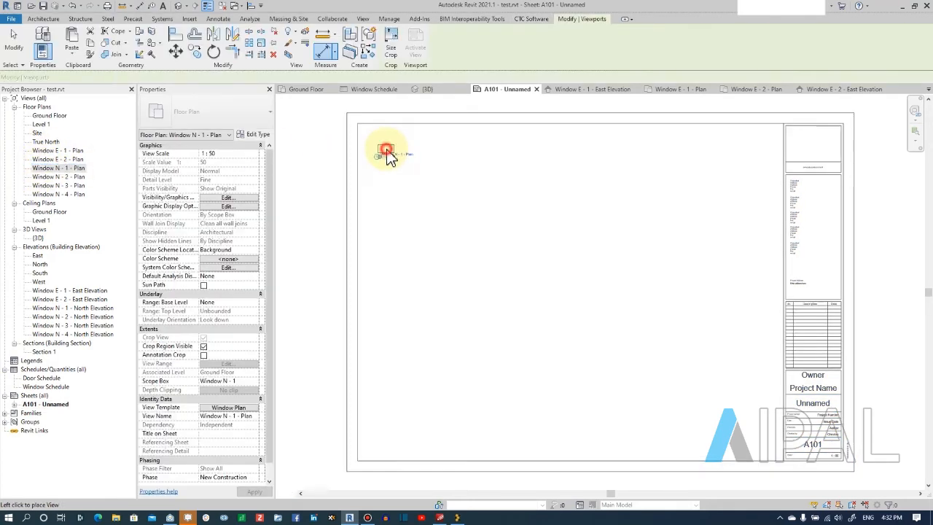
pyautogui.click(225, 121)
pyautogui.click(217, 119)
pyautogui.click(71, 307)
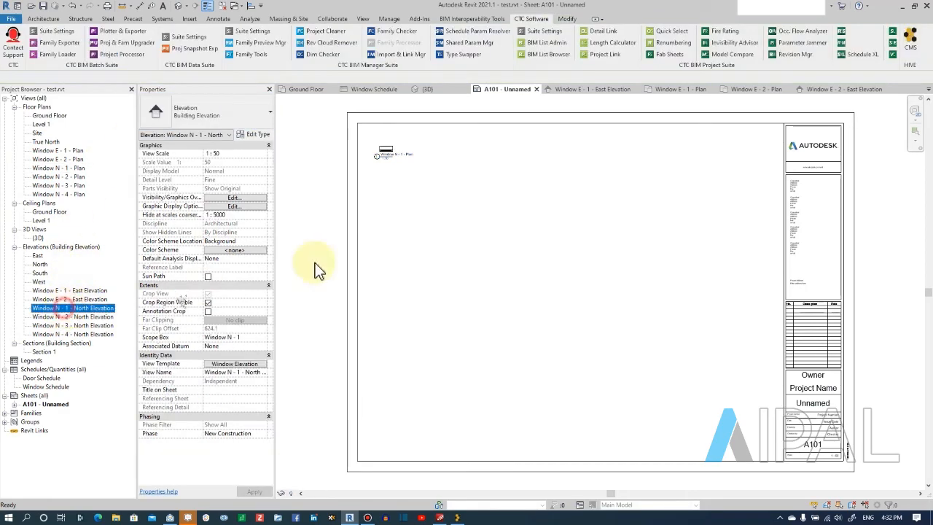
pyautogui.click(385, 177)
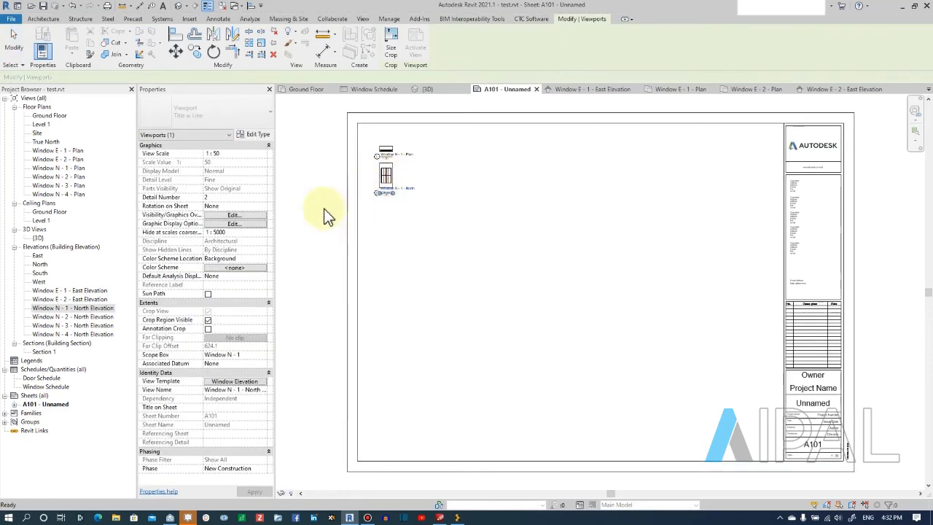
# Place the Window E - 1 - East Elevation view on sheet A101 beside the Window N - 1 elevation
pyautogui.click(58, 150)
pyautogui.moveTo(457, 149); pyautogui.dragTo(382, 165)
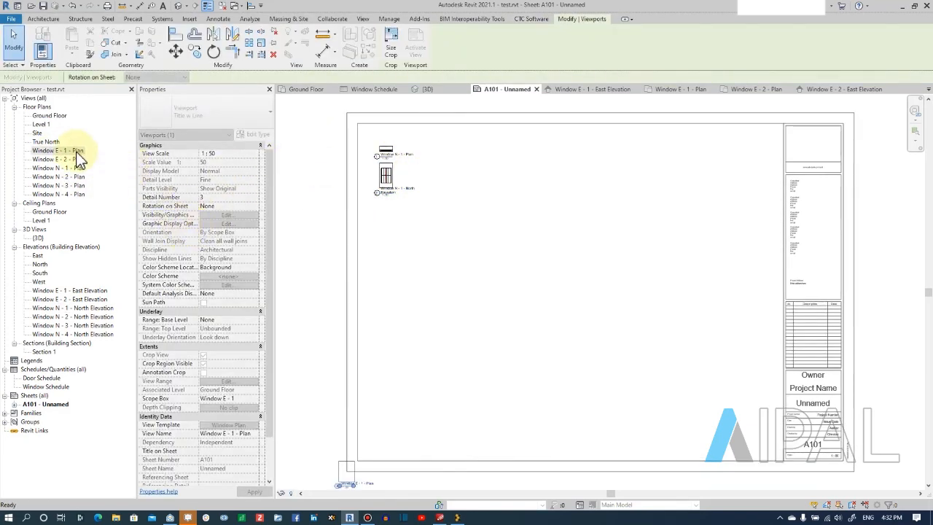
pyautogui.click(51, 291)
pyautogui.moveTo(173, 299); pyautogui.dragTo(454, 196)
pyautogui.click(450, 203)
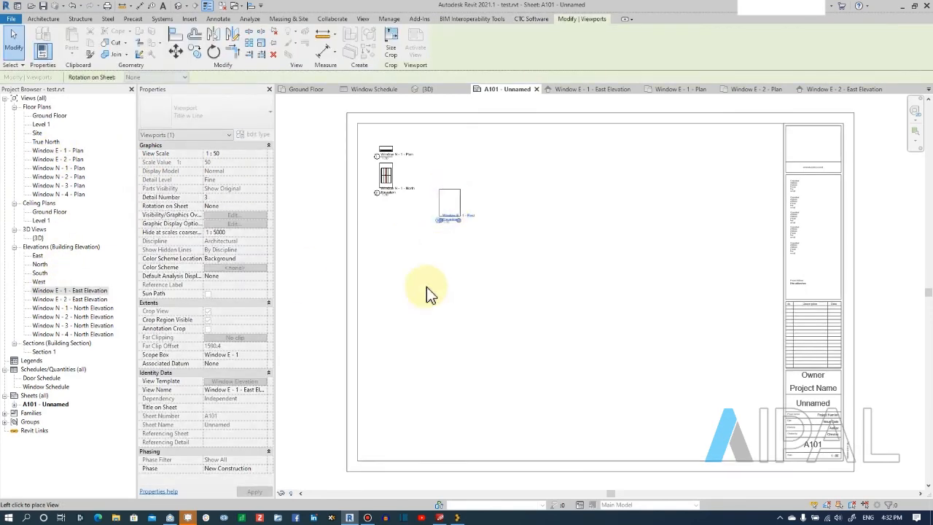
pyautogui.scroll(-3, 433, 241)
pyautogui.click(437, 196)
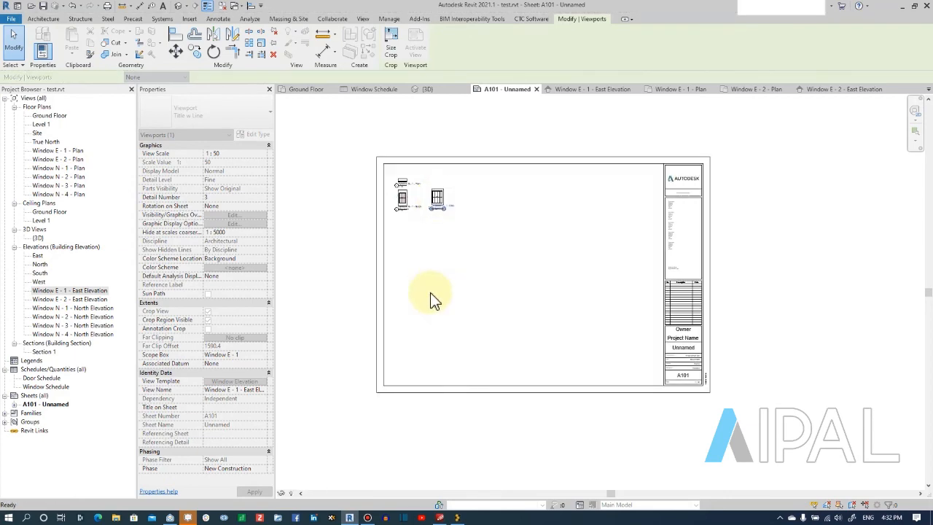
# Place the Window E - 1 - Plan view directly above the Window E - 1 elevation on the sheet
pyautogui.scroll(1, 429, 294)
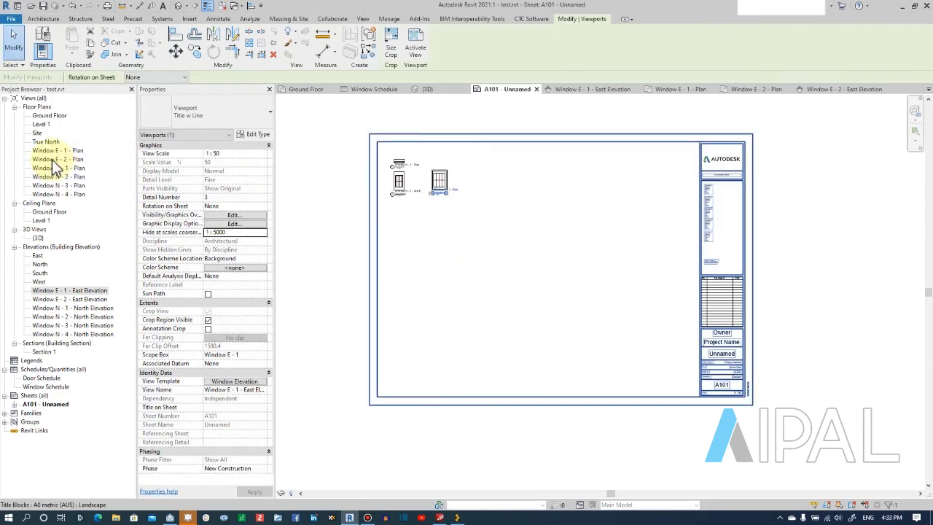
pyautogui.click(53, 151)
pyautogui.moveTo(53, 152); pyautogui.dragTo(444, 165)
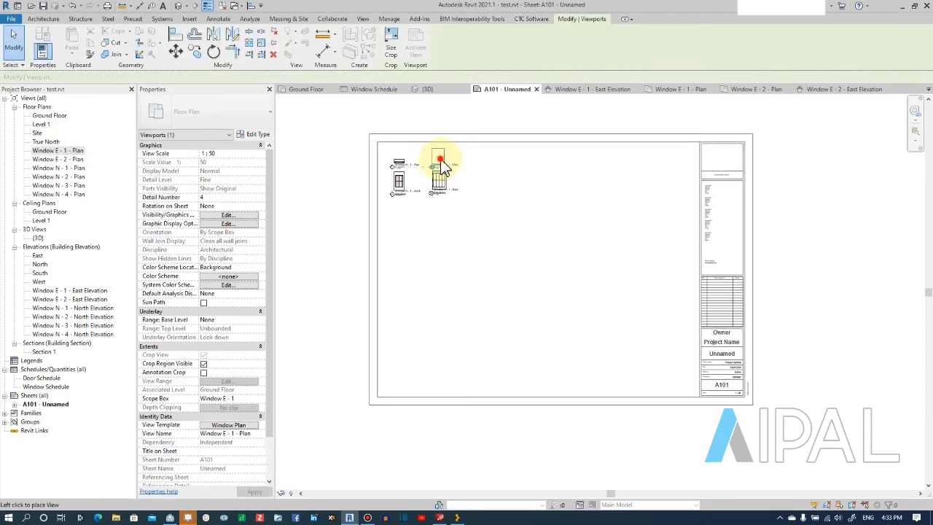
pyautogui.click(444, 208)
# Change all four window viewports on the sheet to the No Title viewport type
pyautogui.scroll(4, 415, 173)
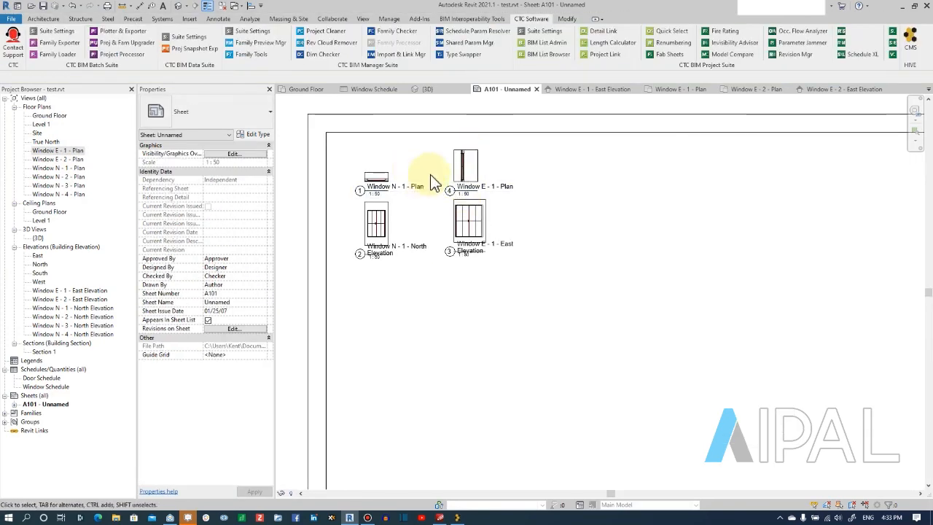
pyautogui.moveTo(534, 161); pyautogui.dragTo(372, 275)
pyautogui.click(232, 116)
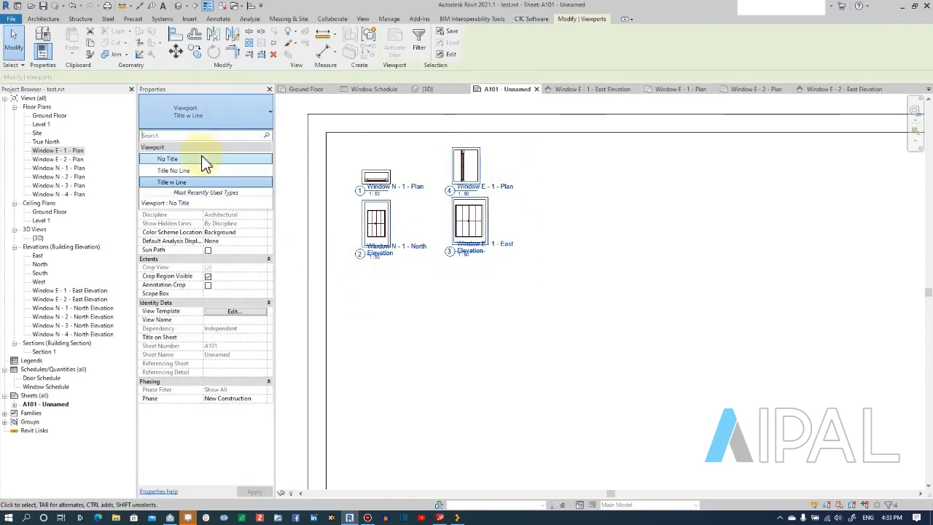
pyautogui.click(203, 159)
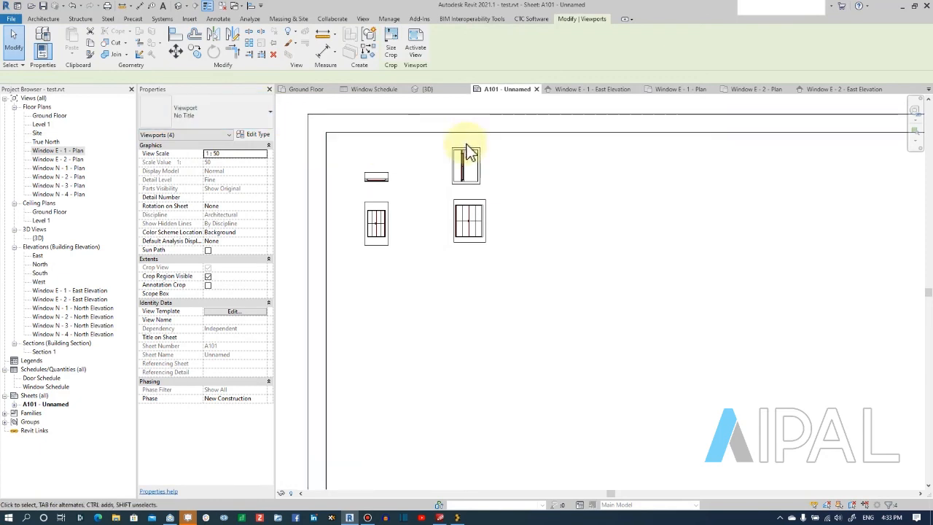
# Rotate the Window E - 1 plan viewport 90° Counterclockwise on the sheet and position it just above its elevation
pyautogui.click(465, 162)
pyautogui.click(151, 76)
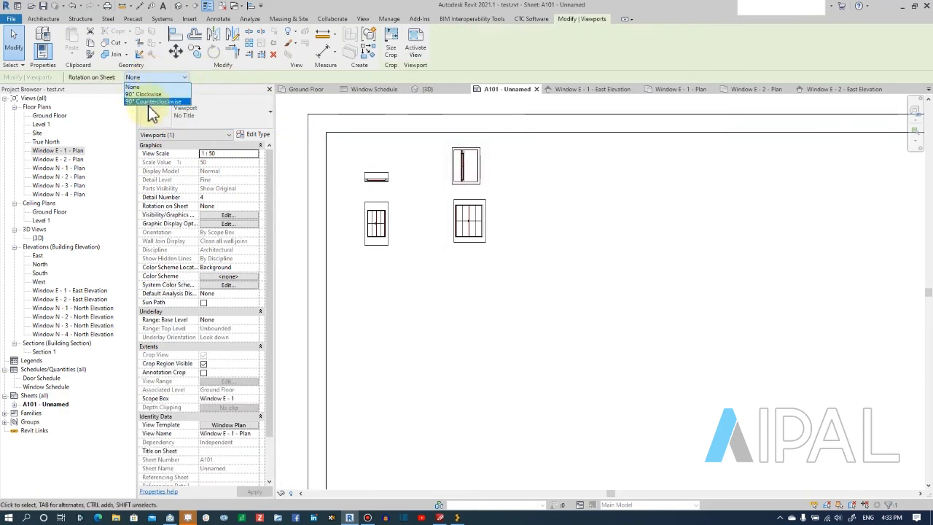
pyautogui.click(149, 101)
pyautogui.moveTo(301, 131); pyautogui.dragTo(462, 183)
pyautogui.click(447, 246)
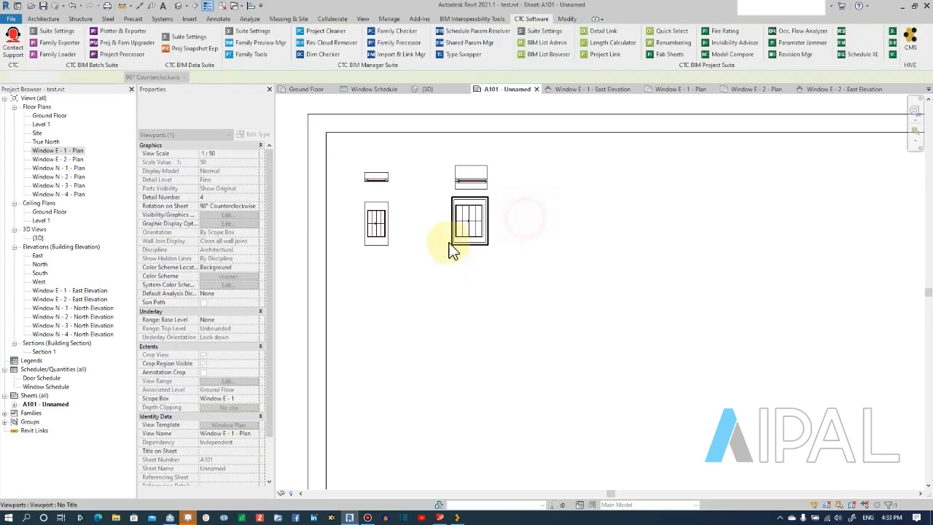
# Examine the plan and elevation viewports of both windows and their layout on sheet A101
pyautogui.scroll(3, 447, 244)
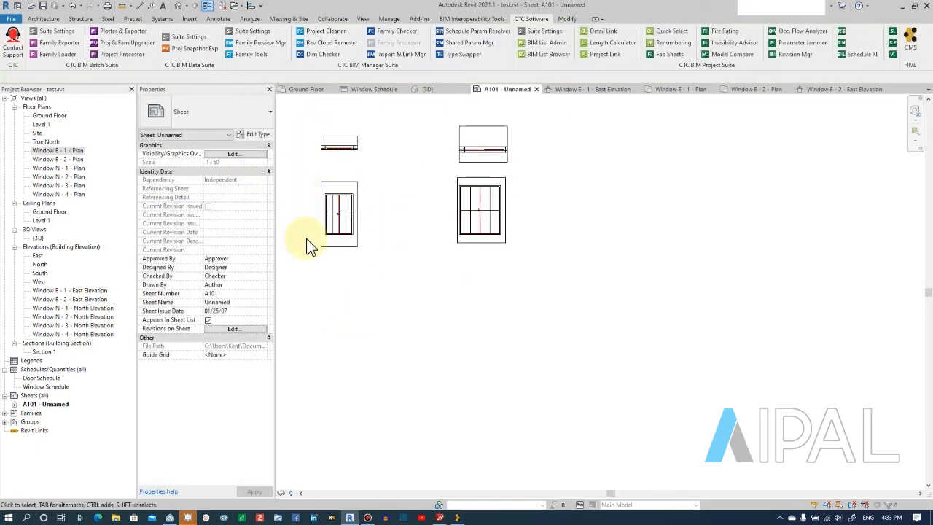
pyautogui.scroll(-2, 456, 269)
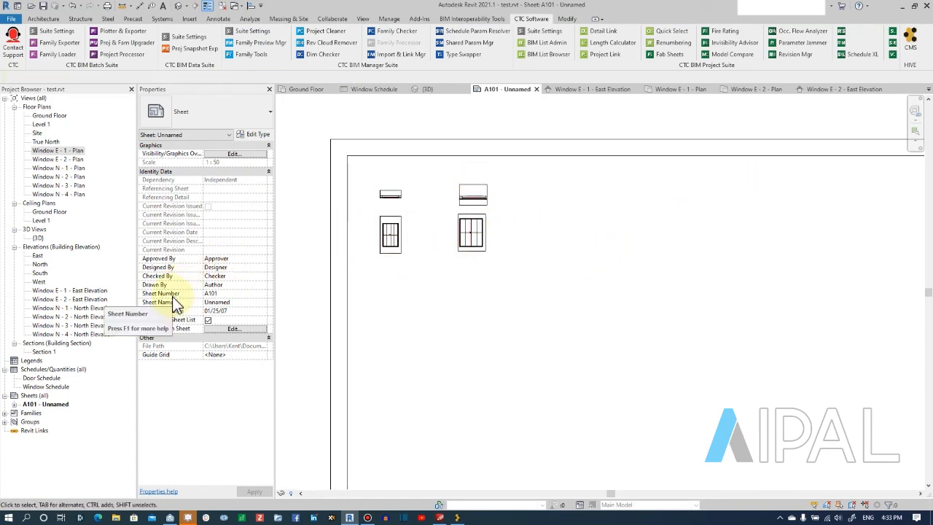
pyautogui.scroll(-2, 538, 158)
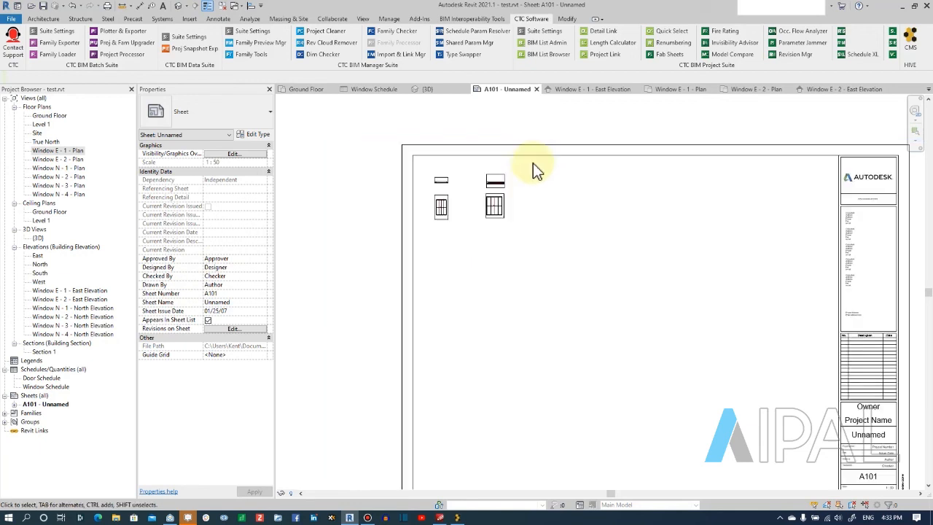
pyautogui.scroll(2, 474, 208)
pyautogui.scroll(3, 474, 207)
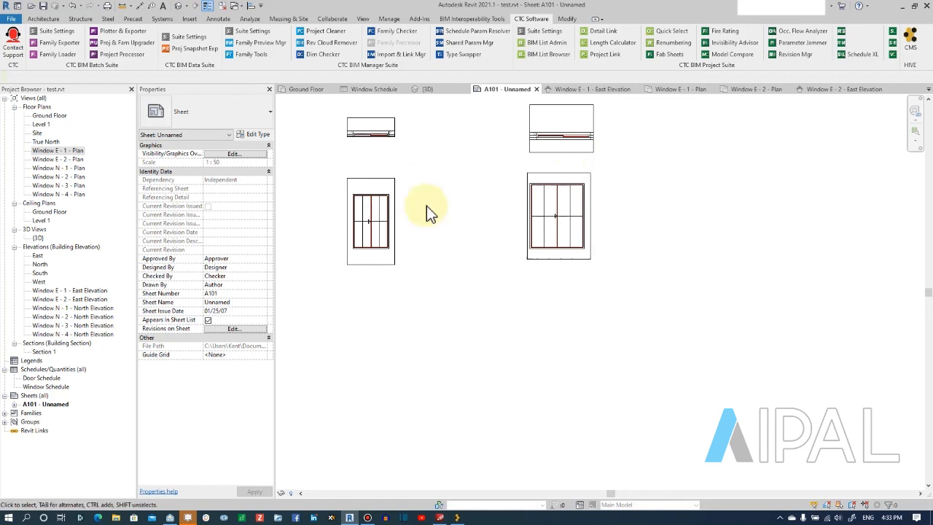
pyautogui.scroll(-2, 428, 207)
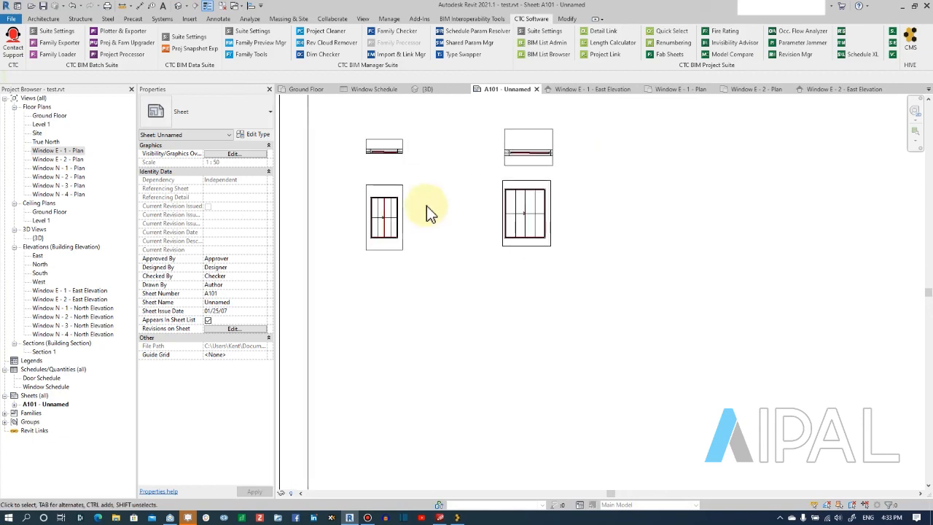
pyautogui.scroll(-2, 426, 211)
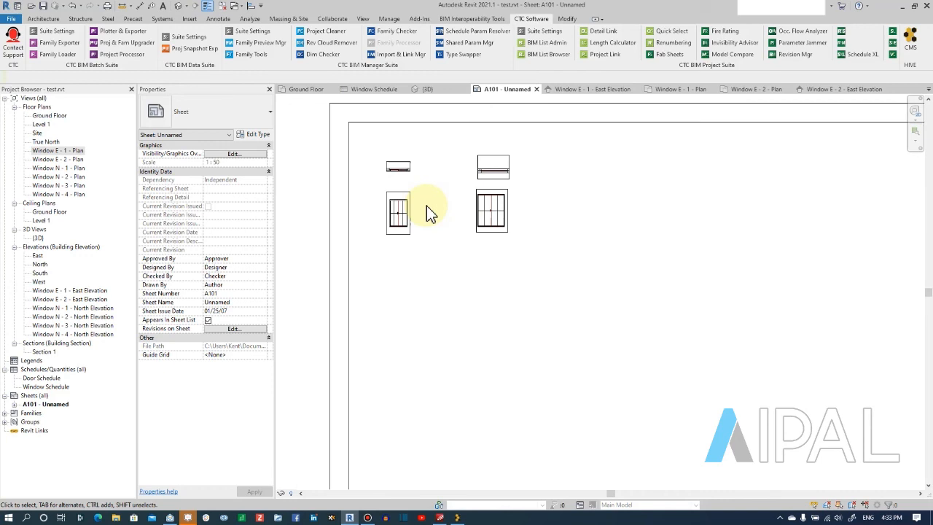
pyautogui.scroll(-1, 427, 207)
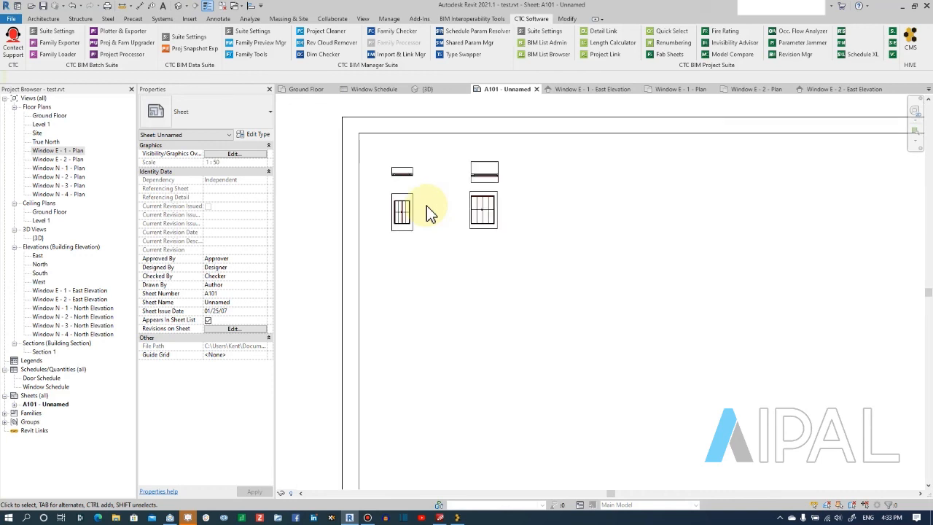